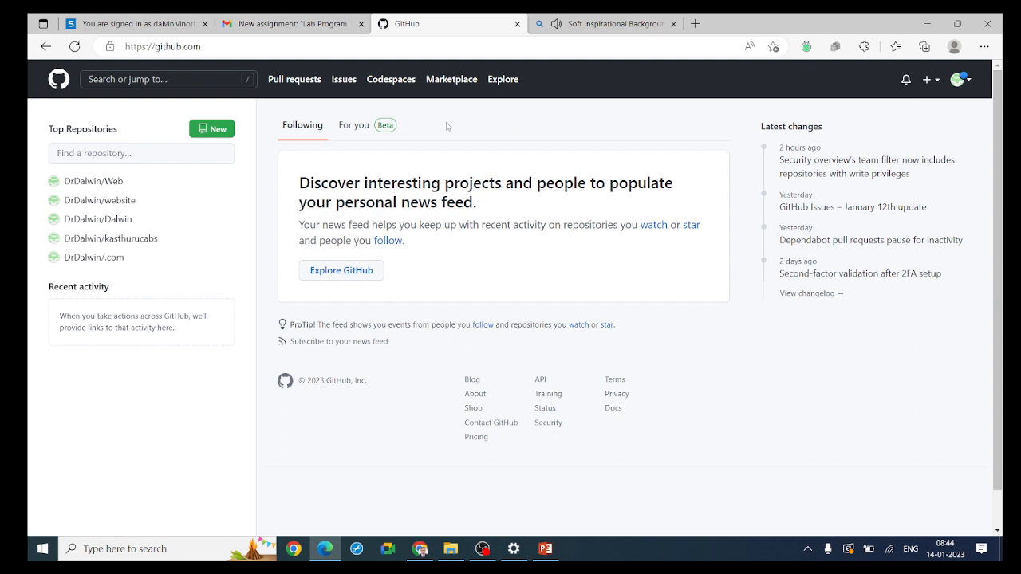
Open the form for creating a new repository in the signed-in GitHub account in Edge
click(420, 548)
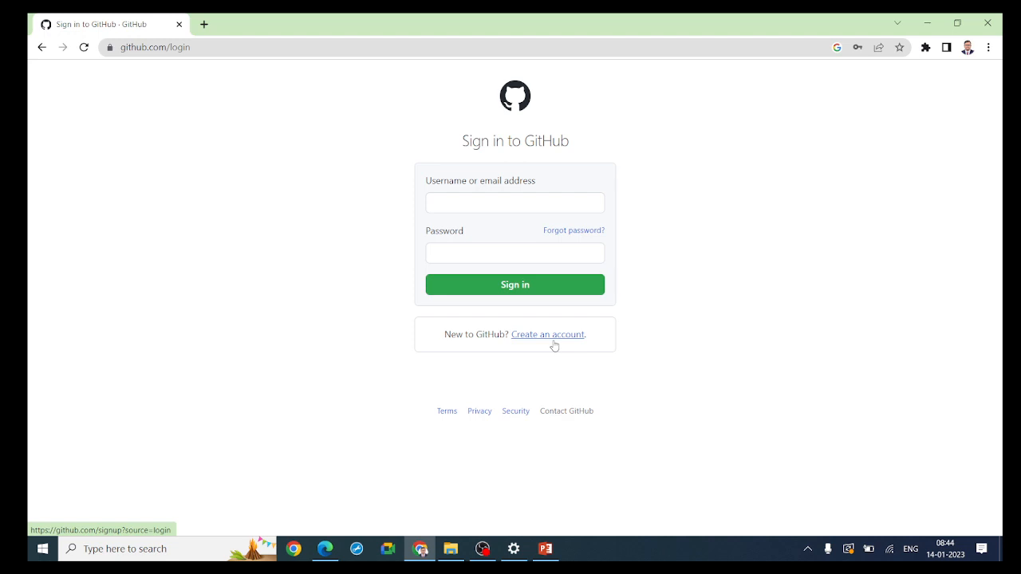
click(325, 548)
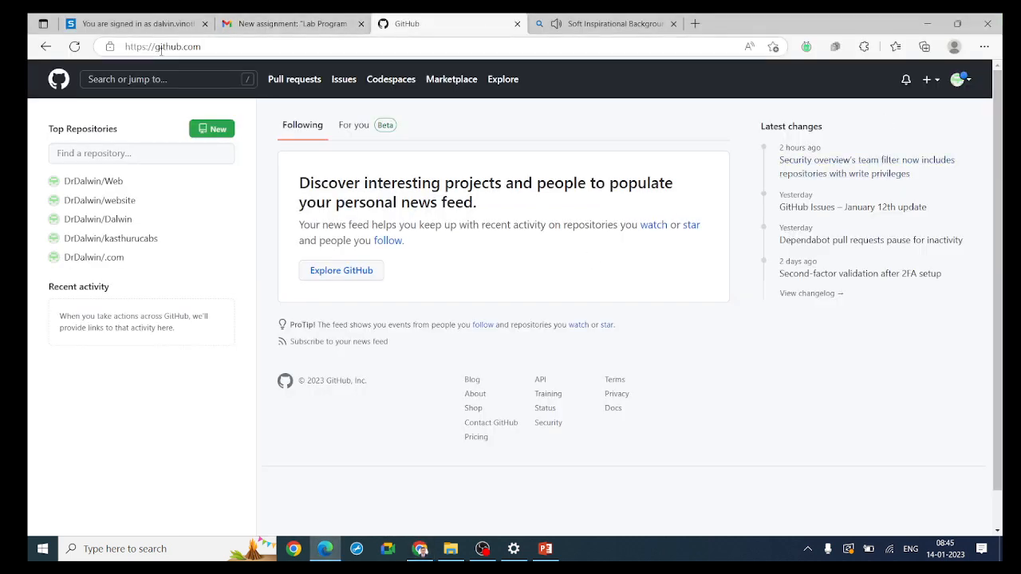
click(937, 82)
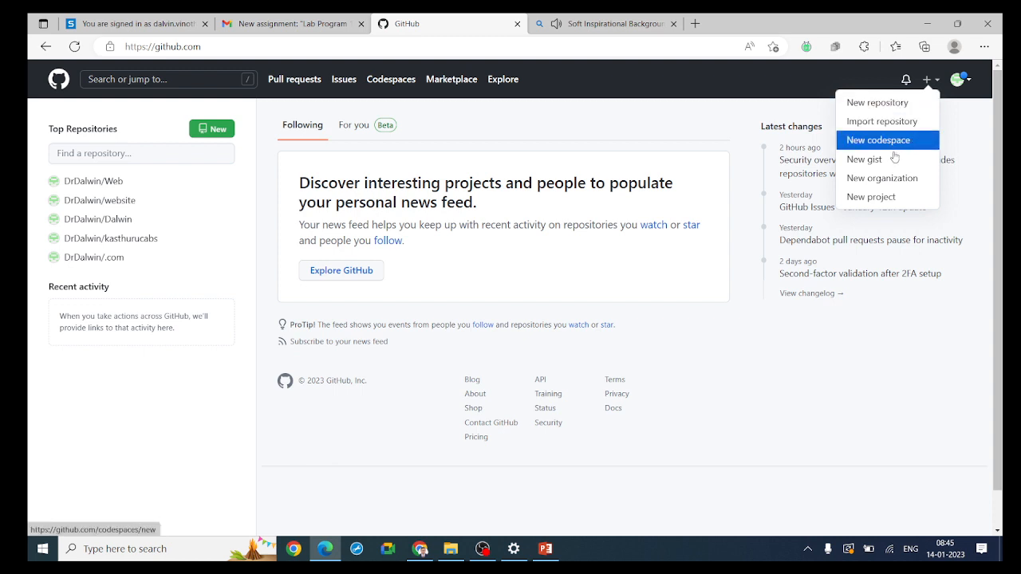
click(867, 111)
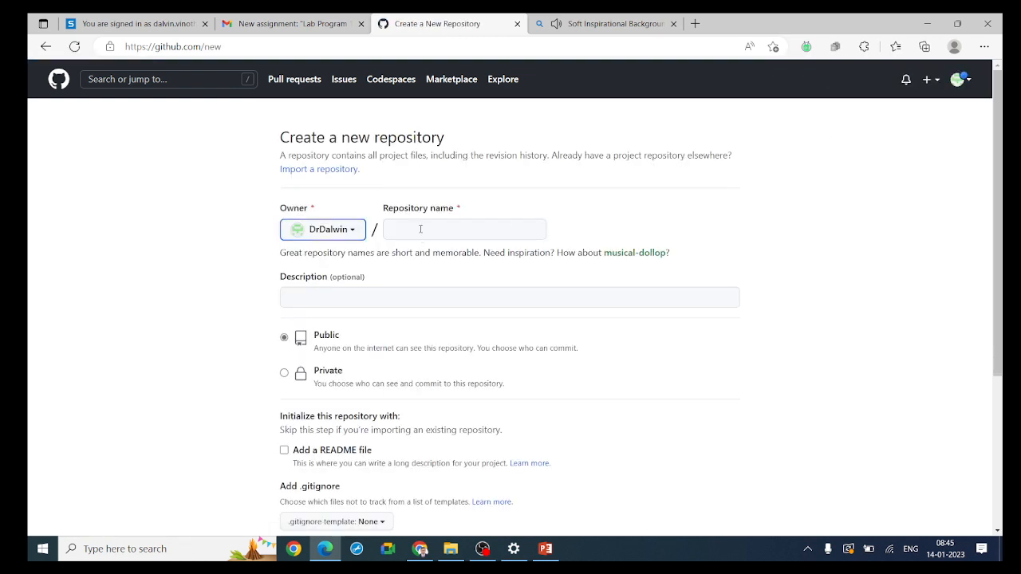
Name the new repository mywebsite
click(420, 229)
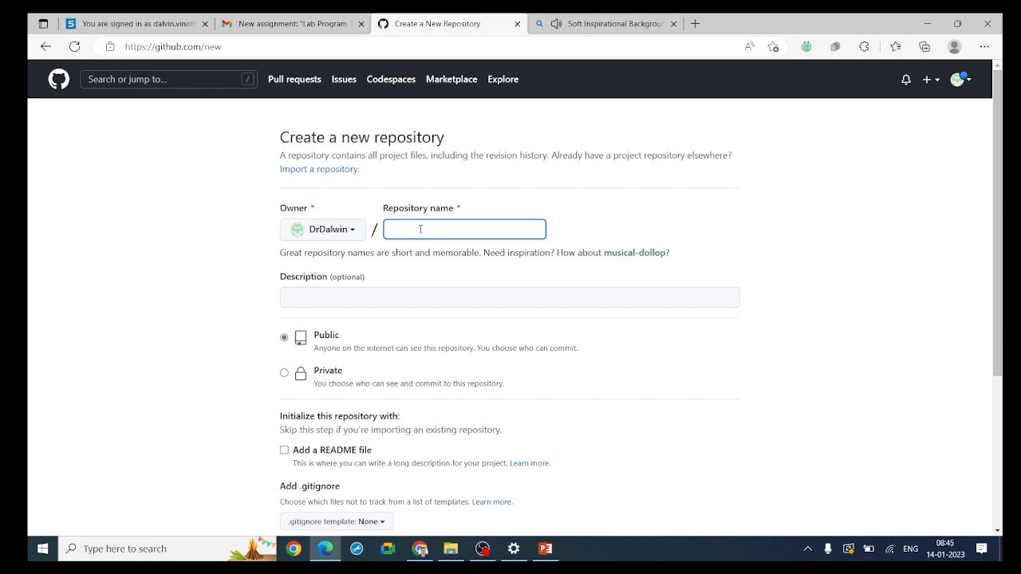
text(MYW)
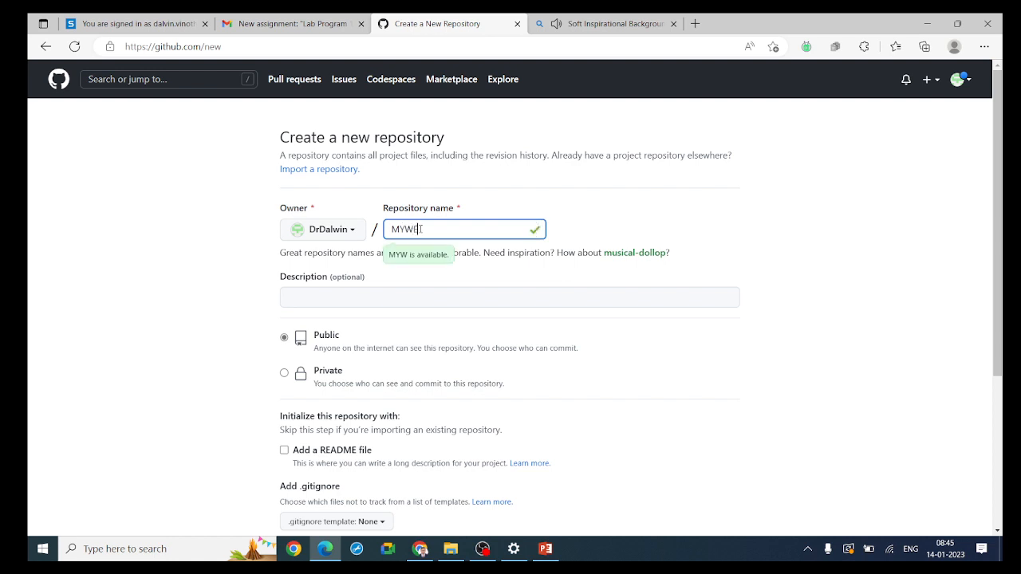
text(E)
key(BackSpace)
key(BackSpace)
key(BackSpace)
key(BackSpace)
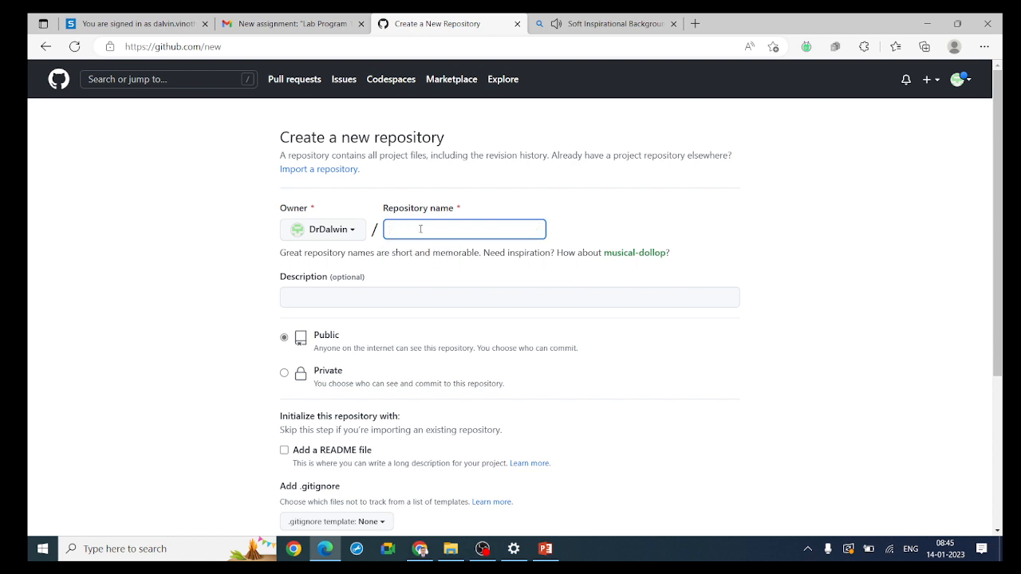
text(mywebsite)
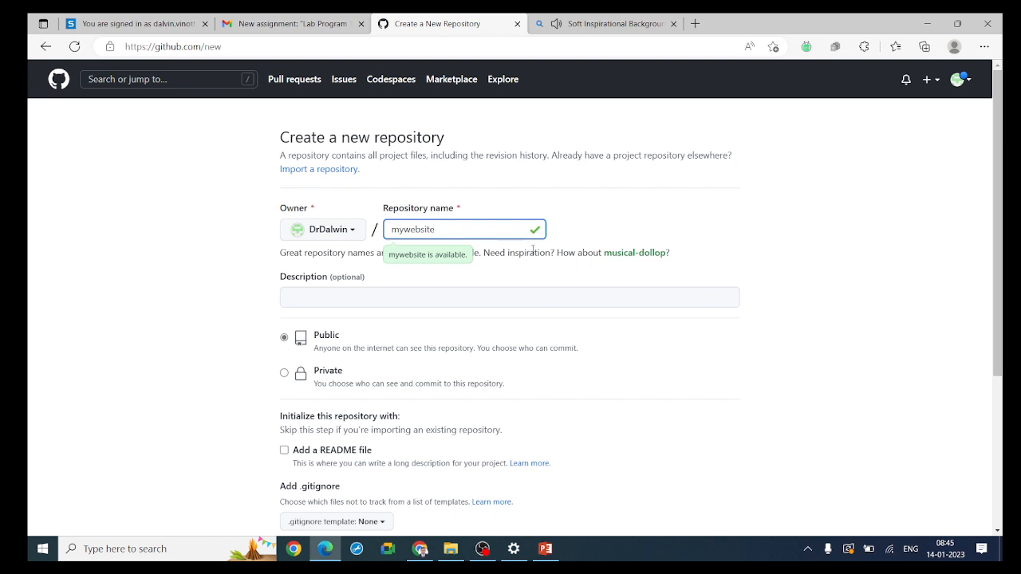
Include a README file in the mywebsite repository and create the repository
scroll(537, 249, down, 1)
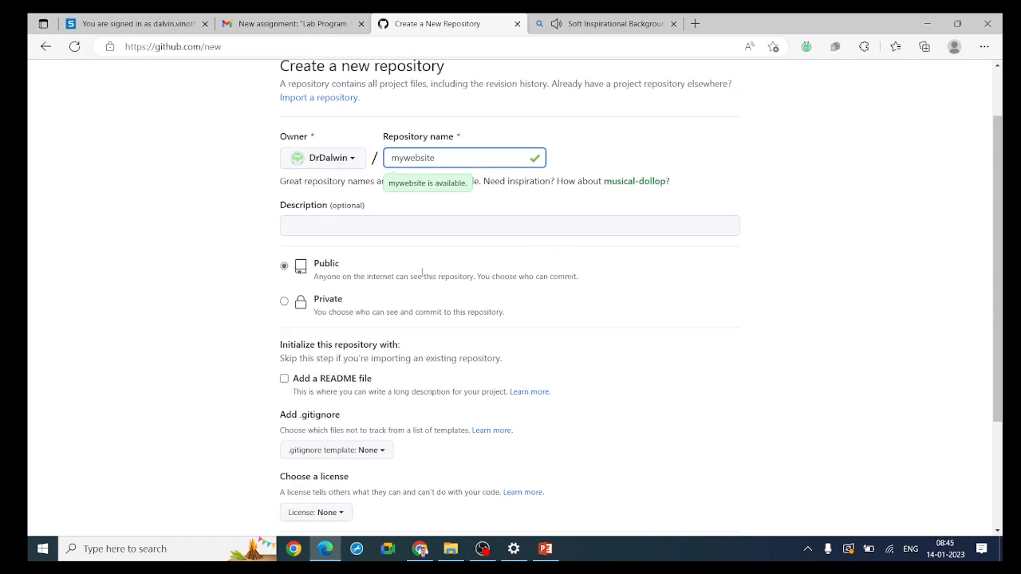
scroll(422, 272, down, 1)
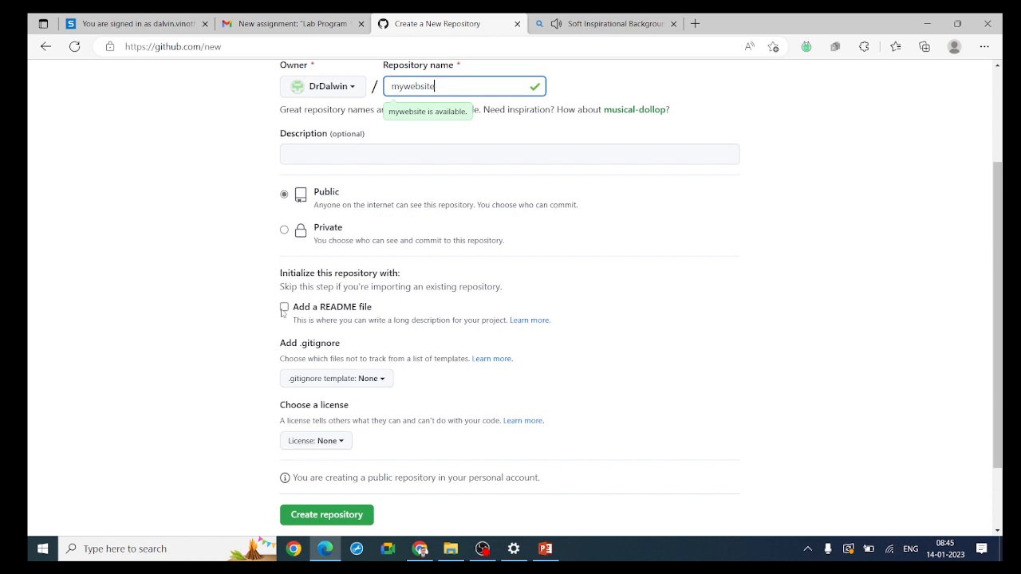
click(283, 307)
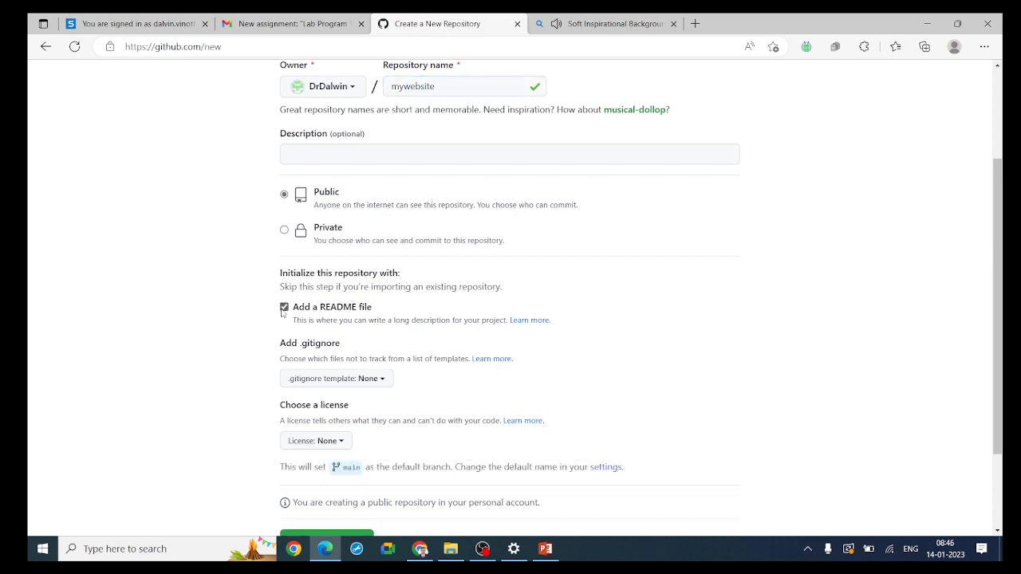
scroll(696, 290, down, 2)
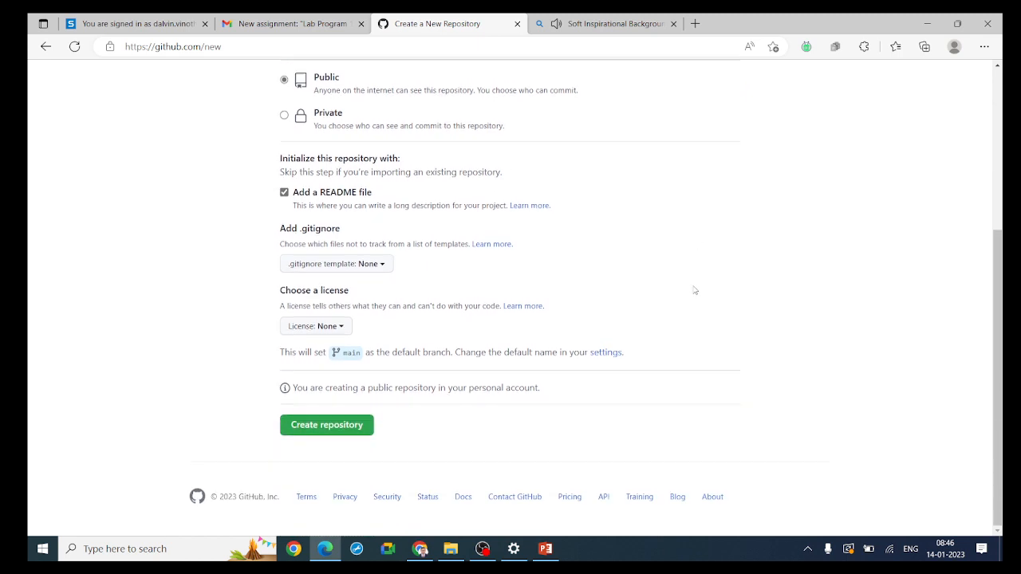
click(316, 425)
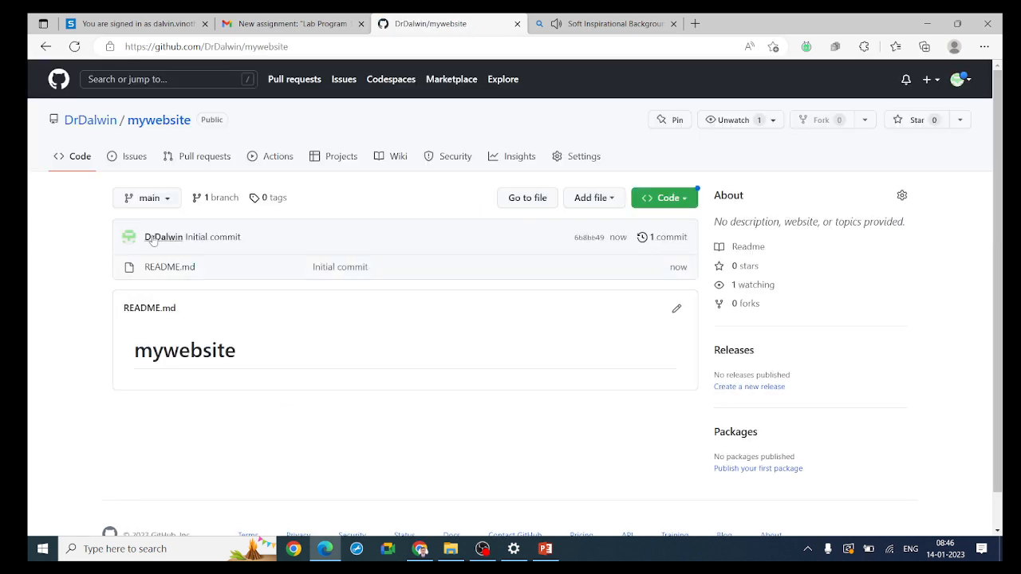
Open the file upload page of the mywebsite repository
mouse_move(74, 123)
click(611, 200)
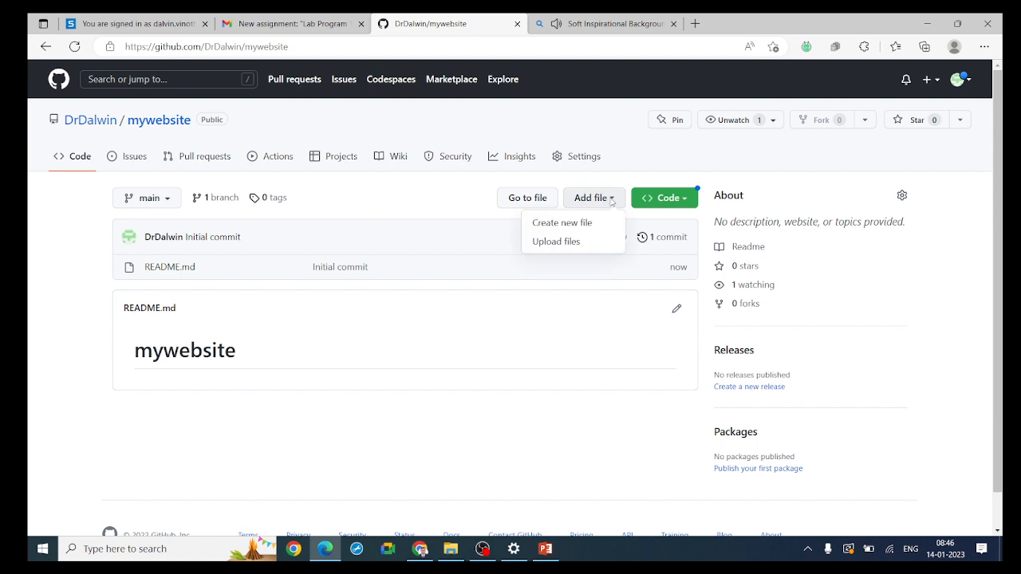
click(572, 248)
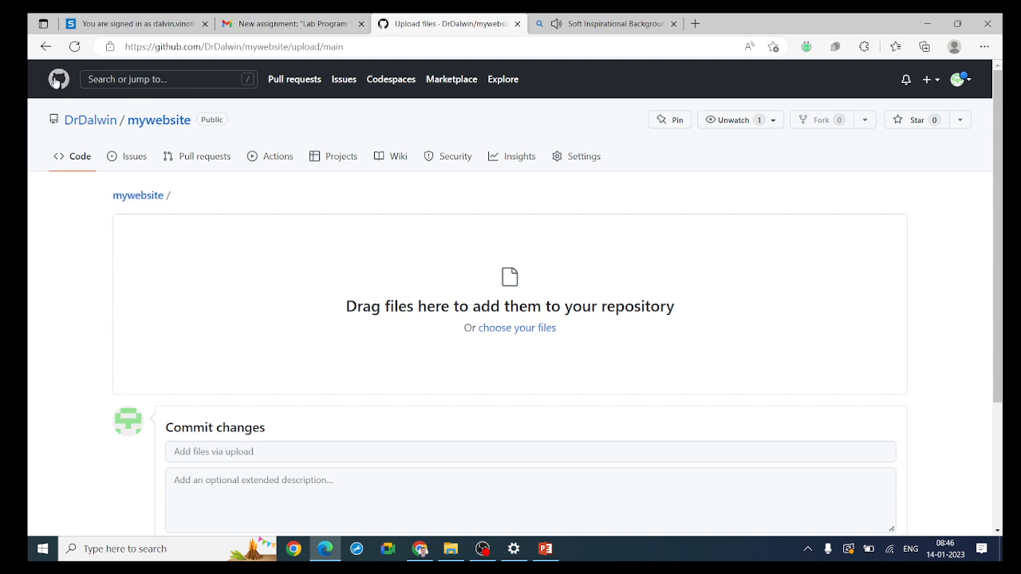
click(45, 46)
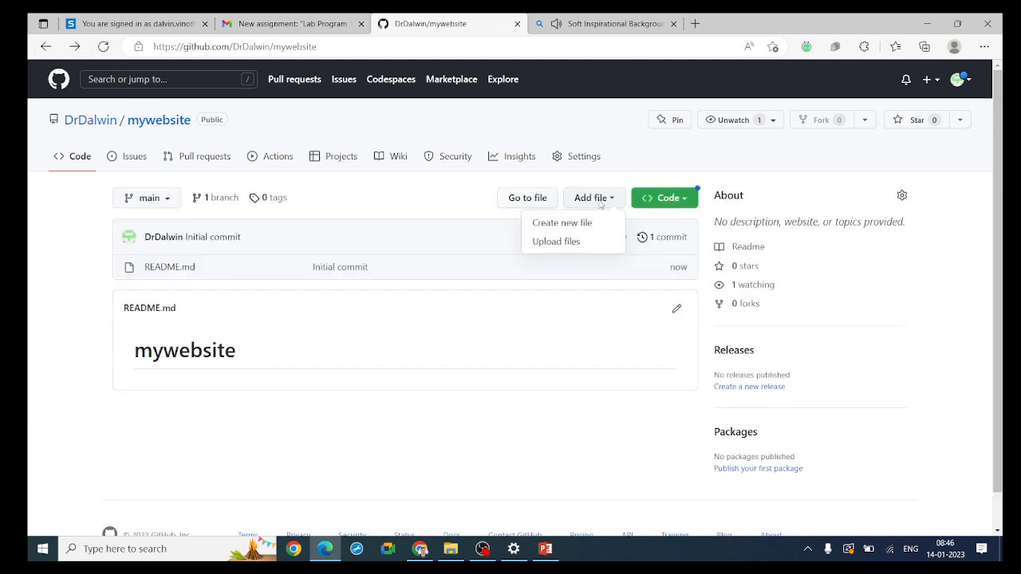
click(565, 248)
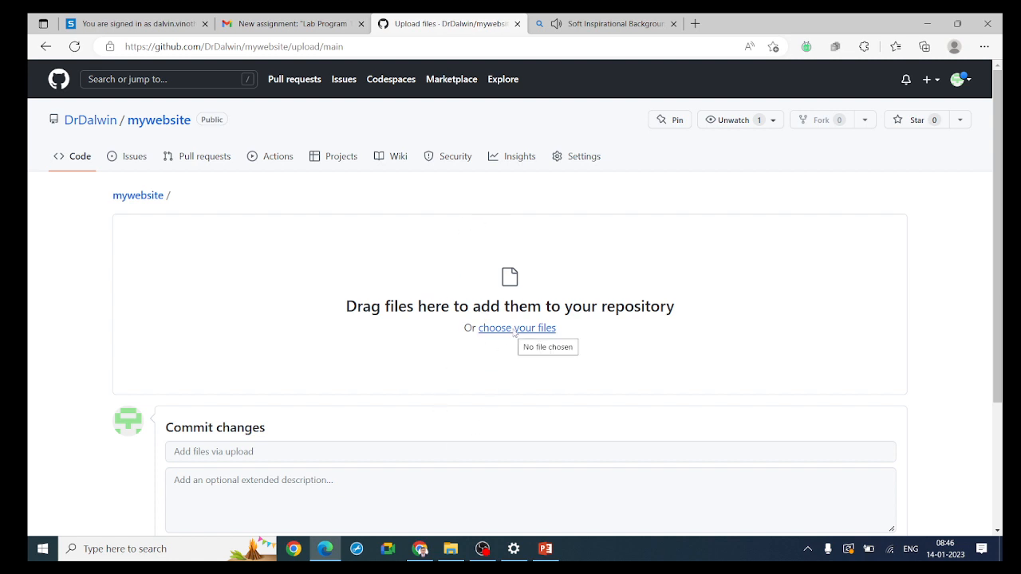
Upload all folders and files from the local rd-resume folder to the mywebsite repository
click(451, 549)
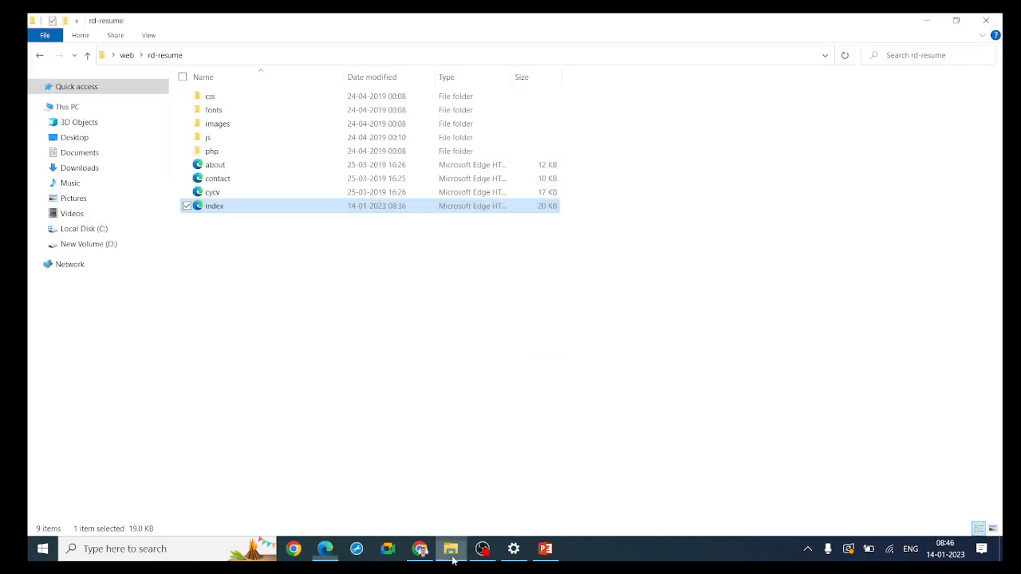
click(956, 20)
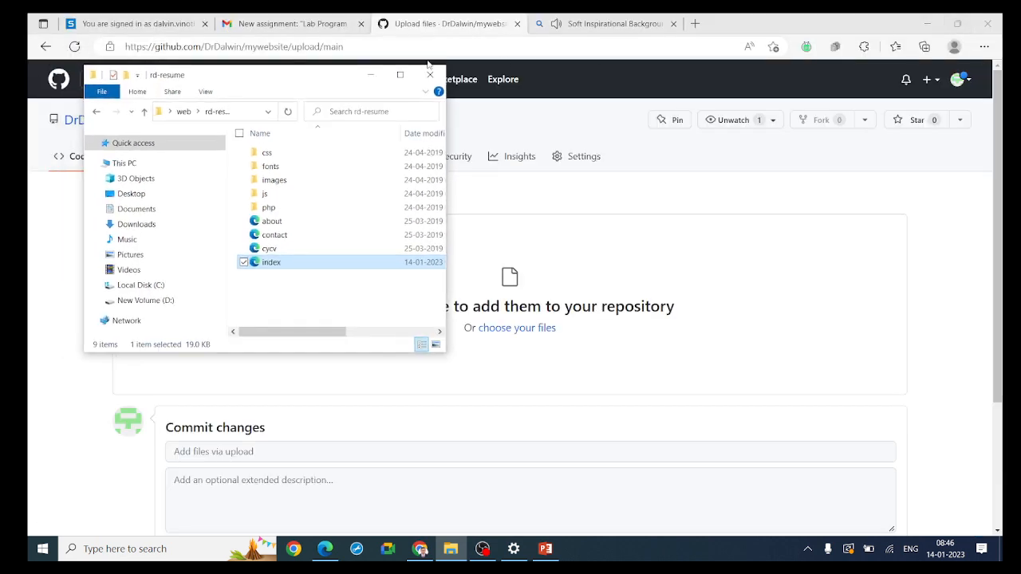
drag(336, 85, 305, 63)
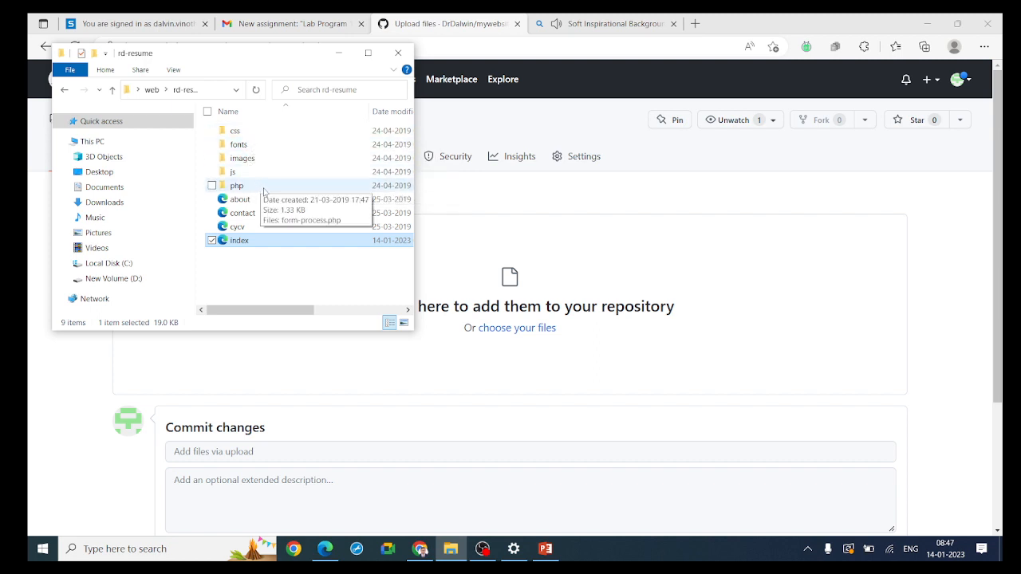
key(ctrl+a)
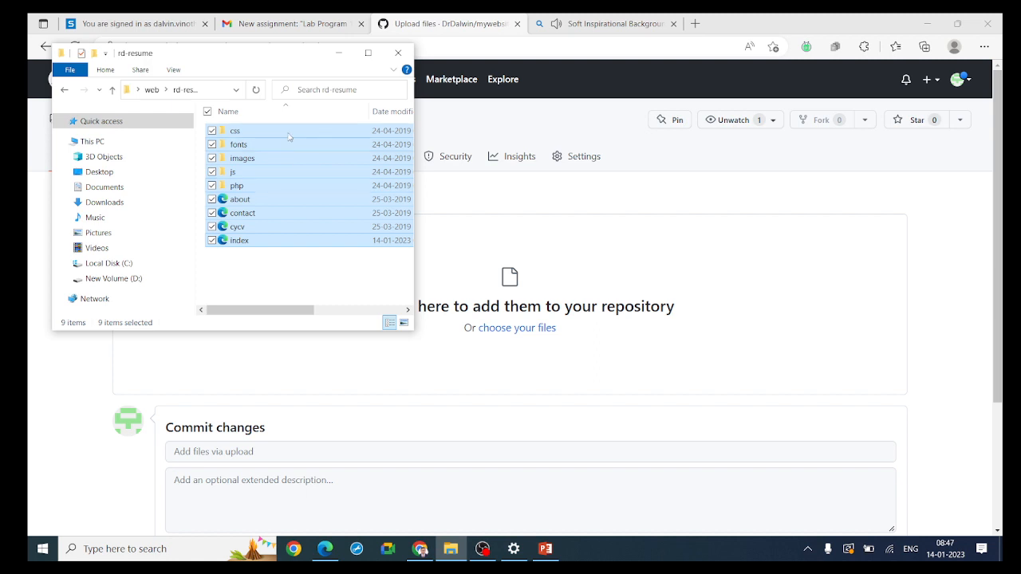
drag(289, 137, 577, 342)
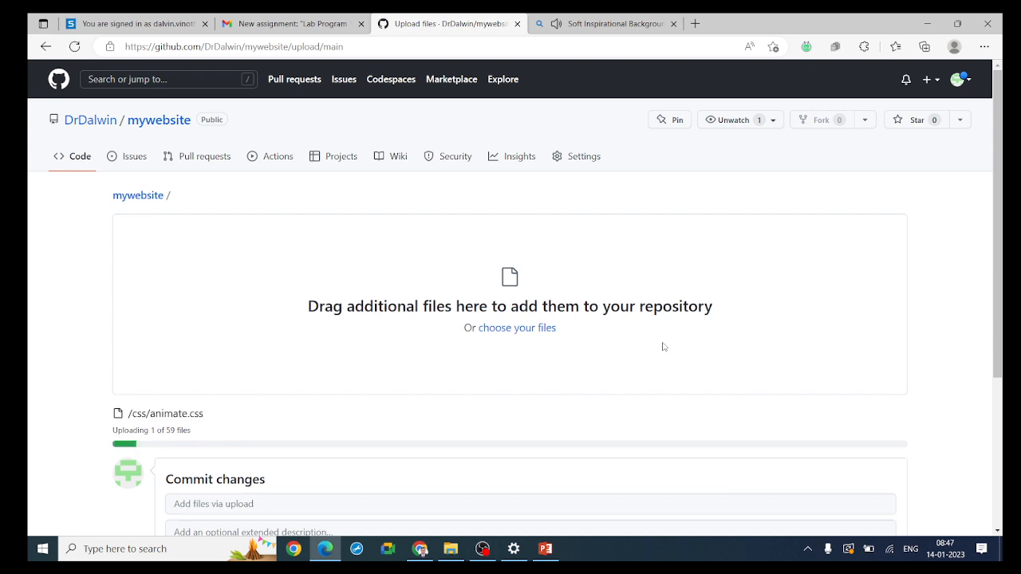
Follow the upload progress and look through the list of uploaded website files down to the commit options
scroll(755, 353, down, 3)
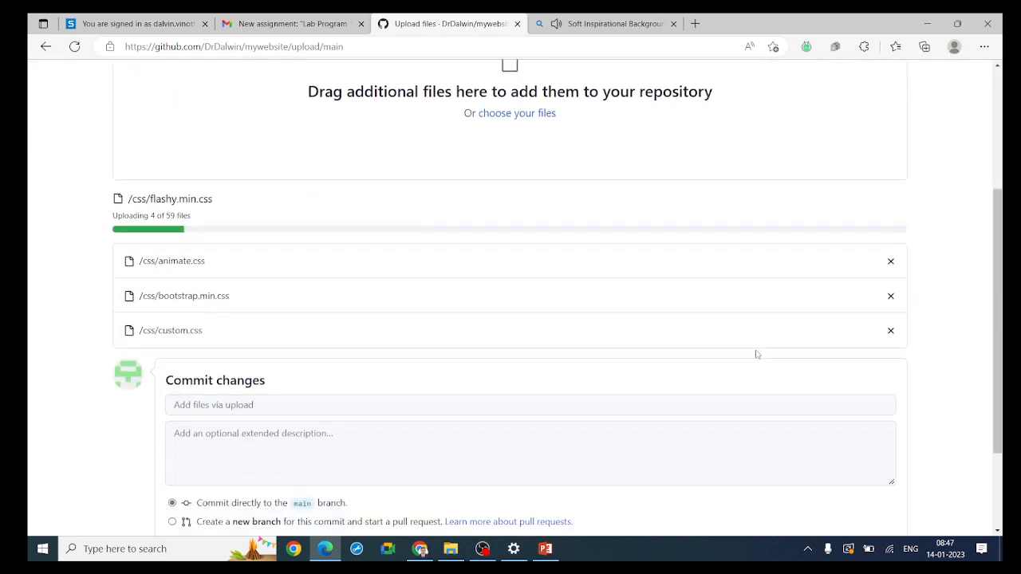
scroll(756, 354, down, 1)
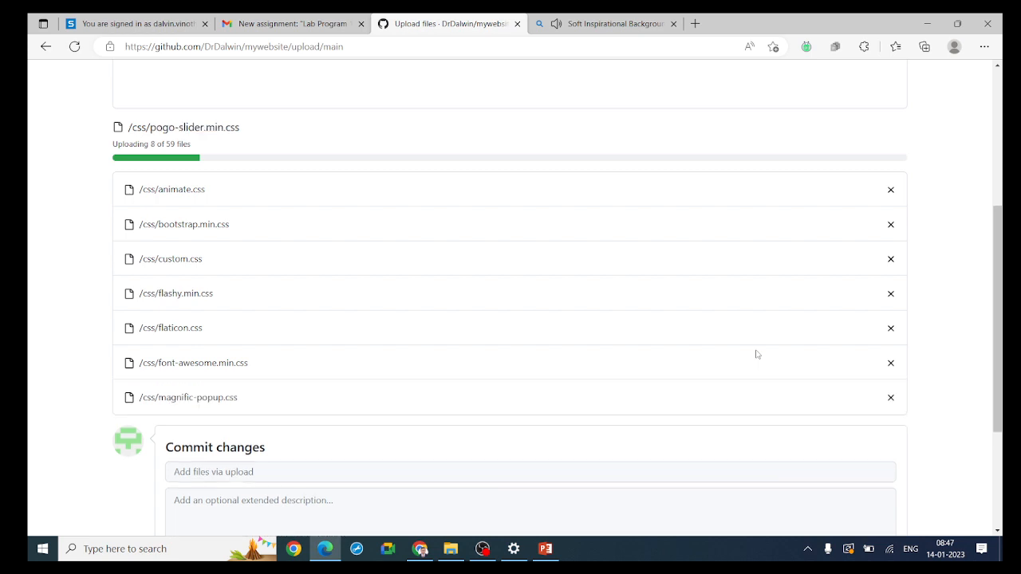
scroll(695, 339, down, 1)
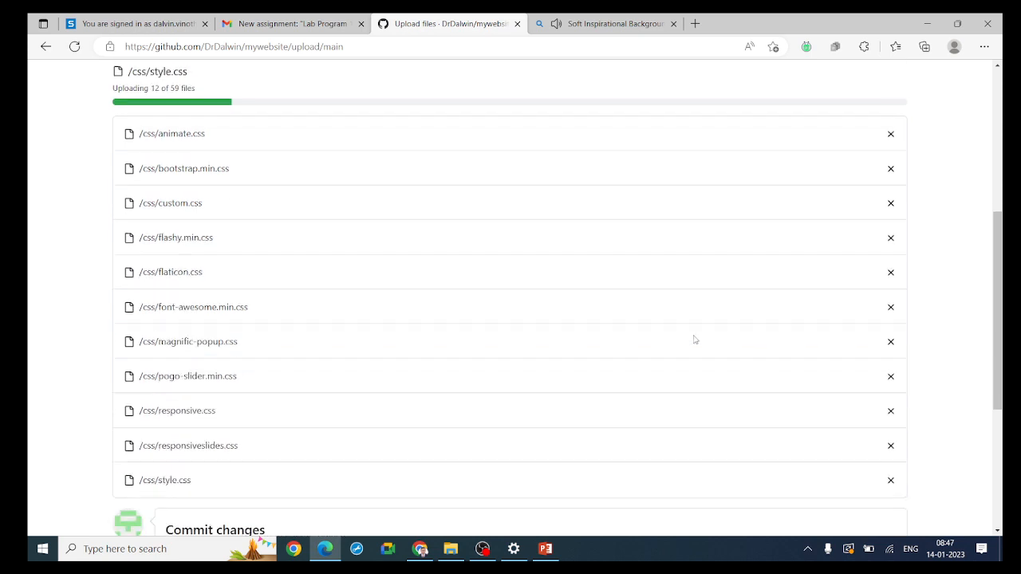
scroll(695, 339, down, 2)
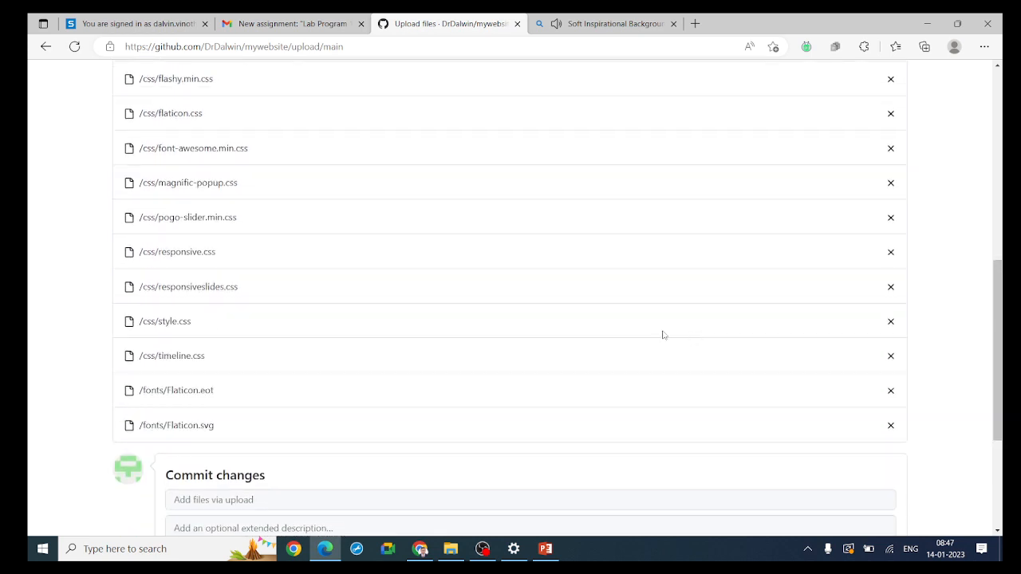
scroll(628, 327, down, 3)
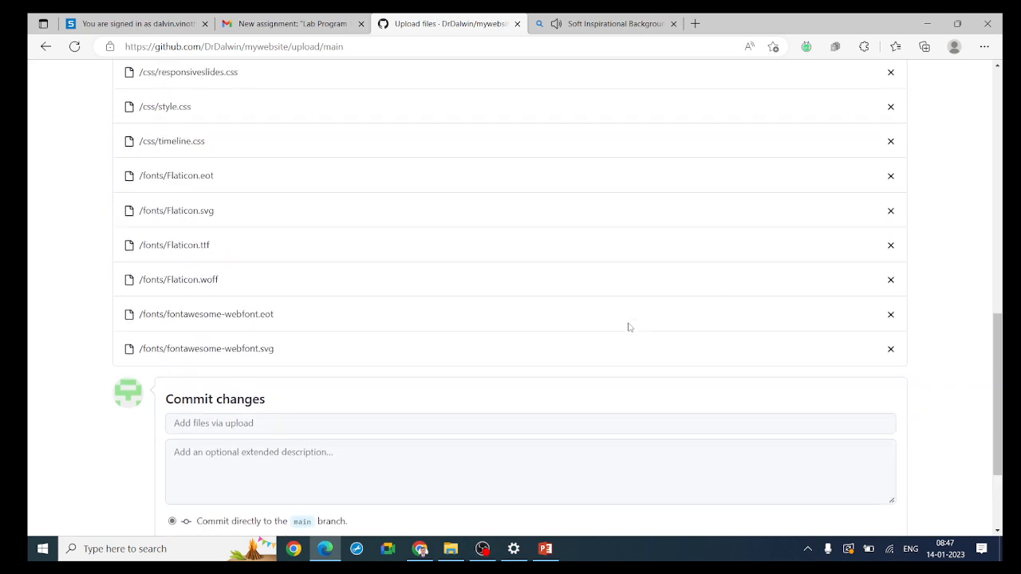
scroll(629, 324, down, 2)
scroll(628, 324, up, 10)
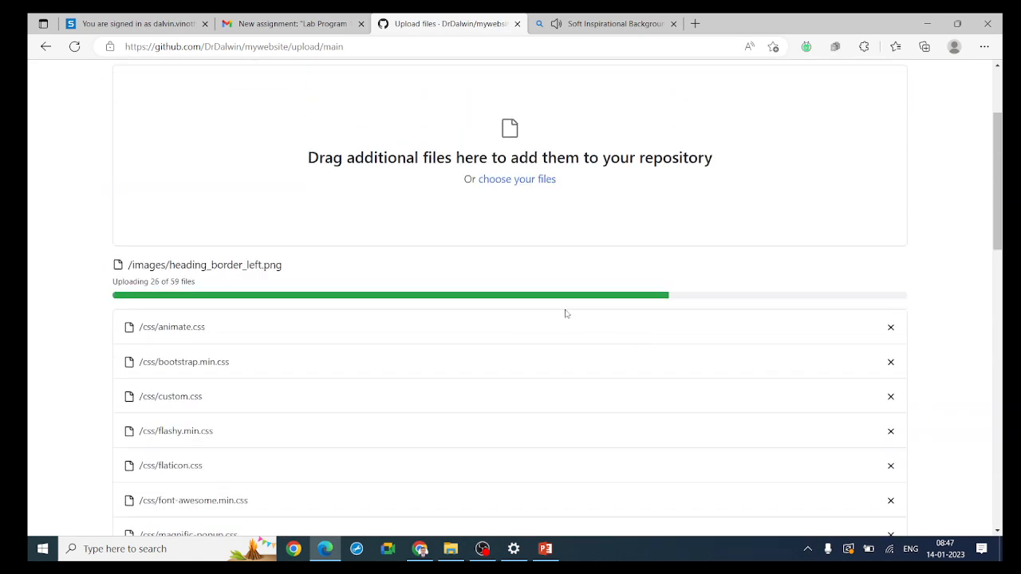
scroll(629, 325, down, 6)
scroll(628, 327, down, 4)
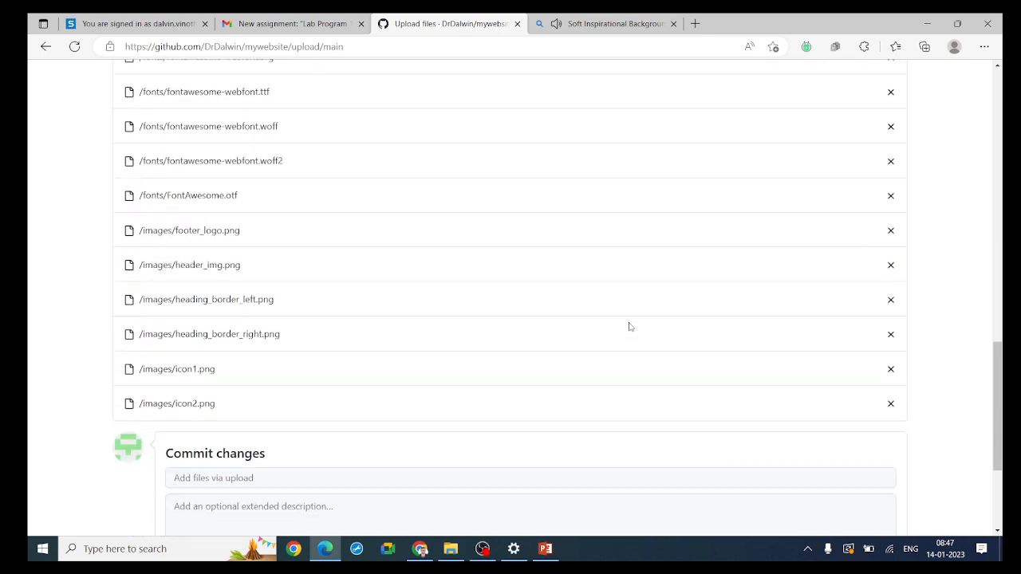
scroll(629, 322, down, 2)
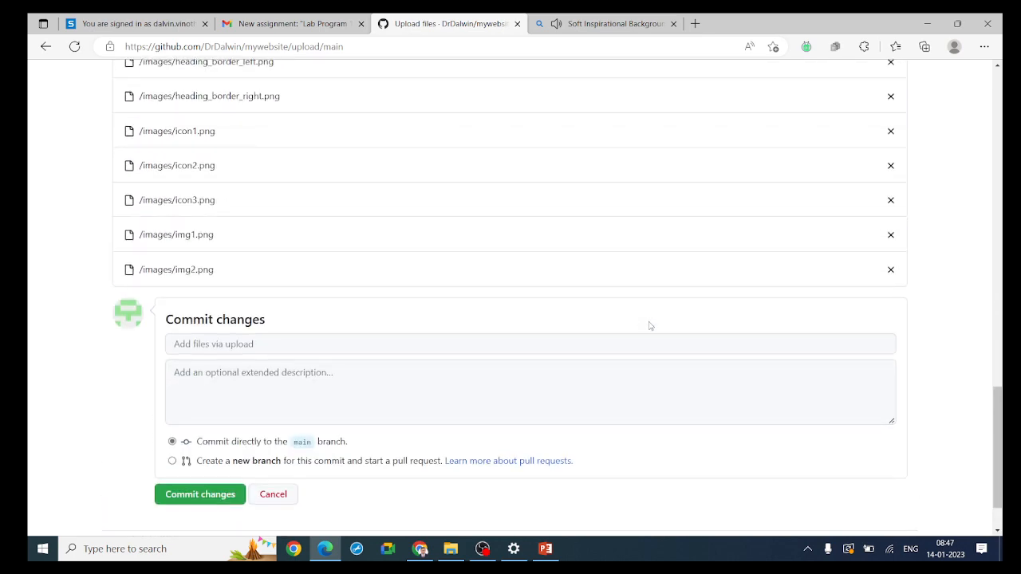
scroll(699, 324, down, 2)
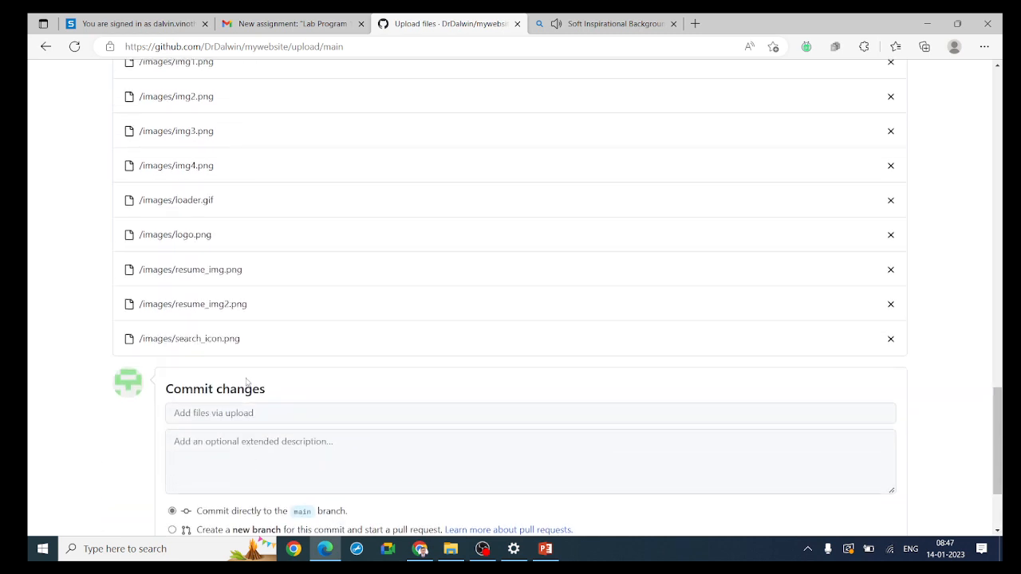
scroll(265, 419, down, 1)
scroll(266, 418, down, 2)
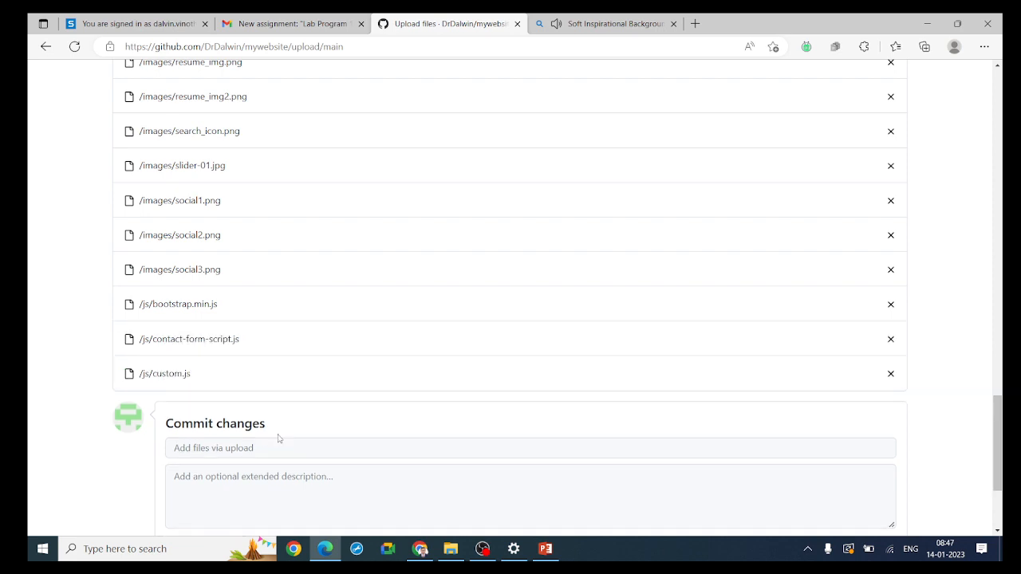
scroll(278, 438, down, 2)
scroll(424, 371, down, 2)
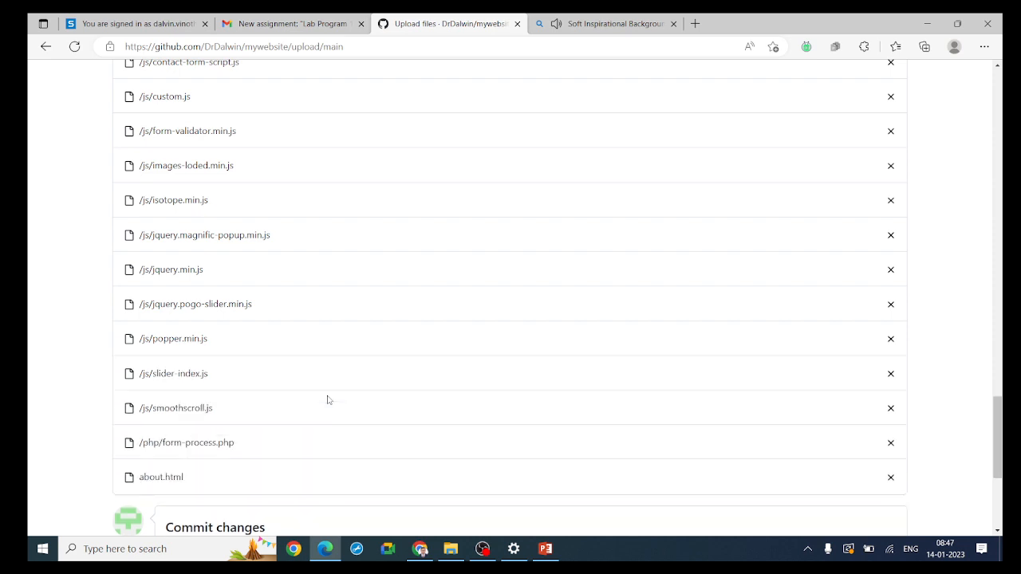
scroll(327, 400, down, 5)
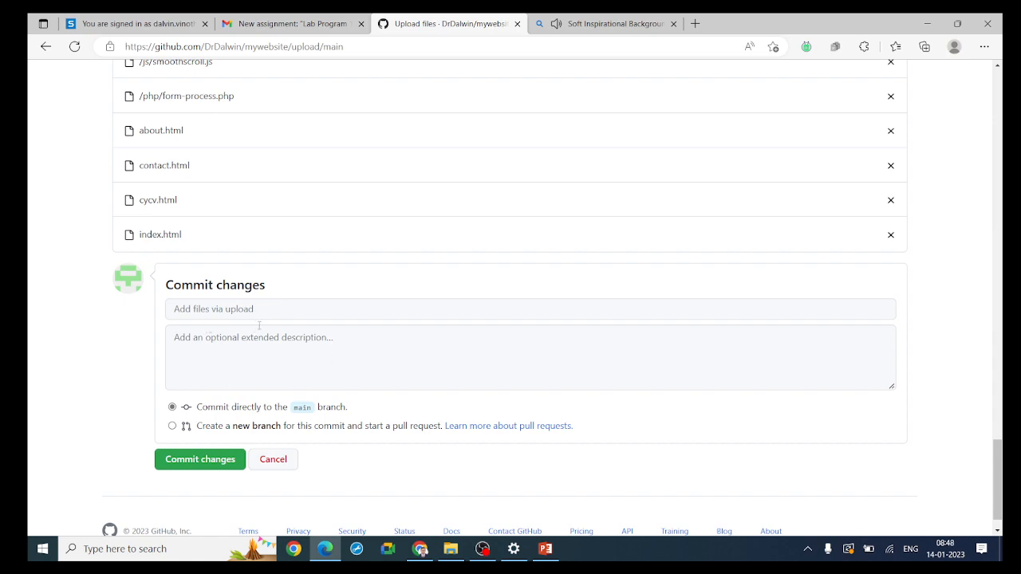
scroll(576, 292, down, 1)
scroll(597, 253, up, 10)
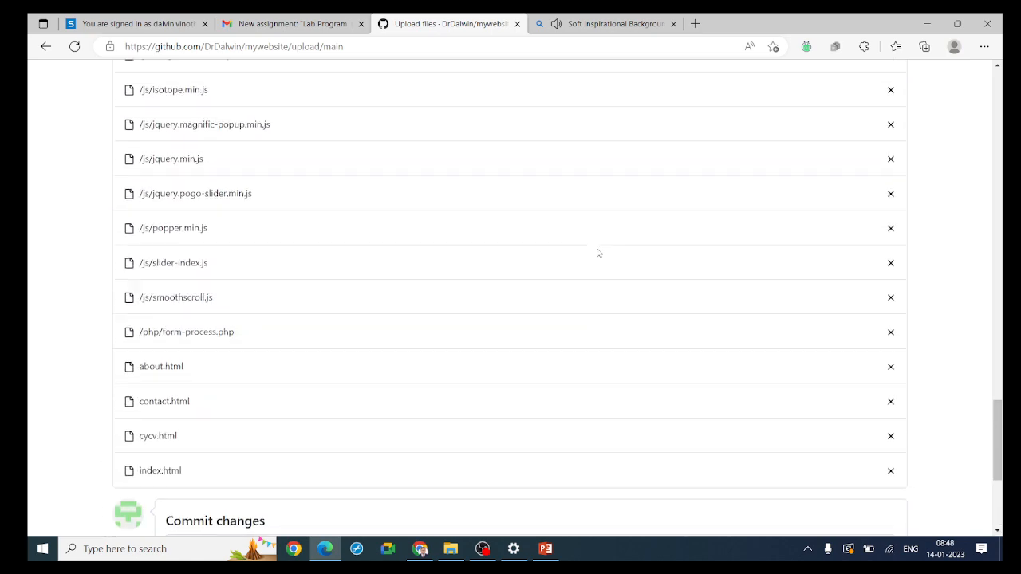
Commit the uploaded website files directly to the main branch of the mywebsite repository
scroll(596, 252, up, 10)
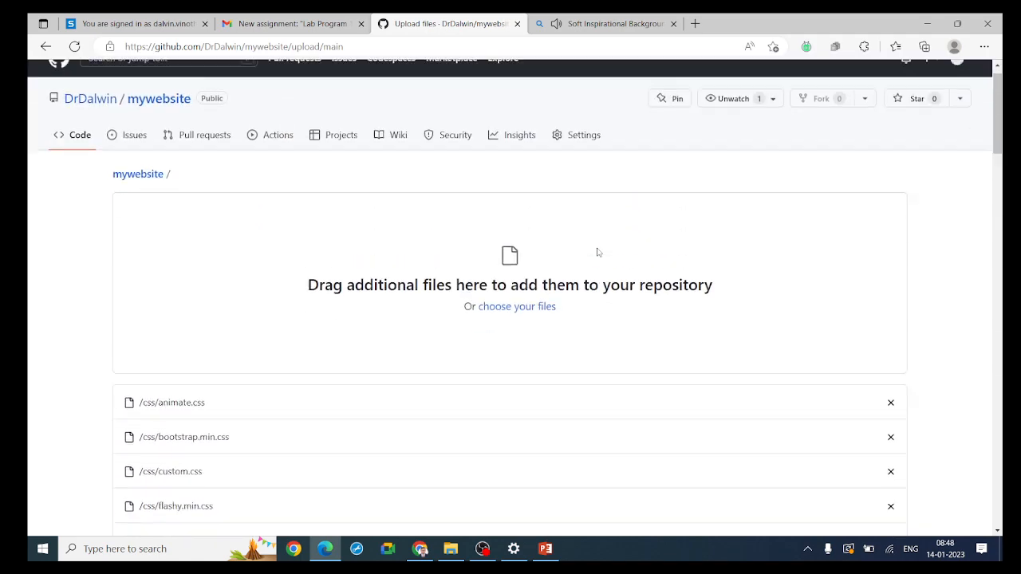
scroll(597, 252, down, 5)
scroll(597, 252, down, 10)
scroll(596, 252, down, 2)
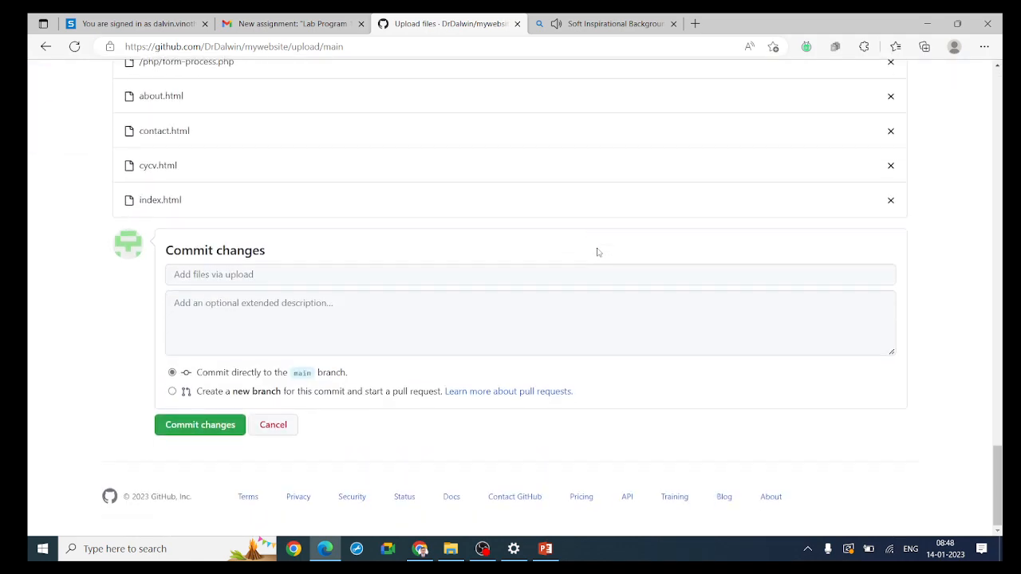
click(209, 431)
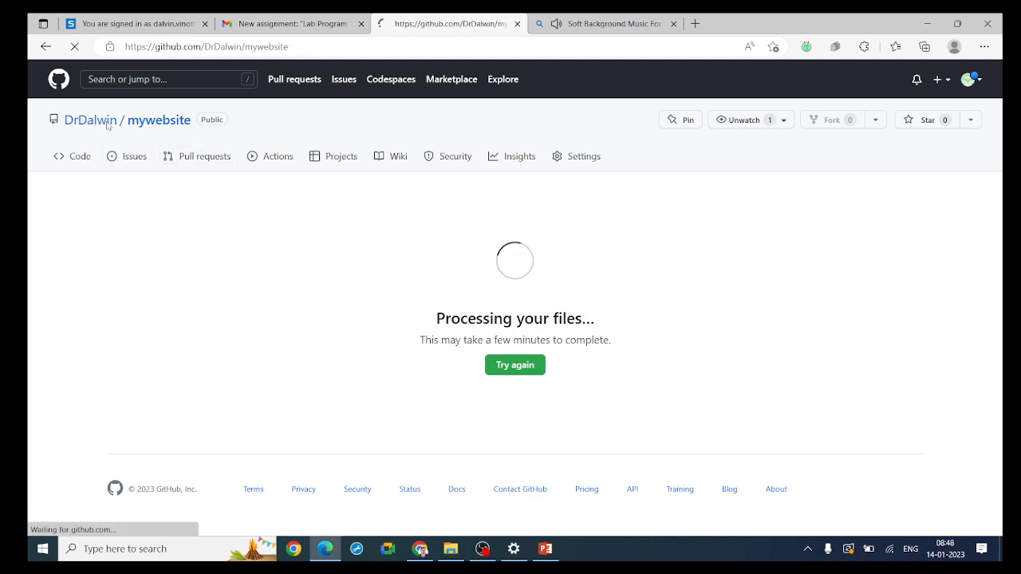
Check the committed files in the mywebsite repository and open its GitHub Pages settings
scroll(240, 343, down, 1)
scroll(240, 343, down, 3)
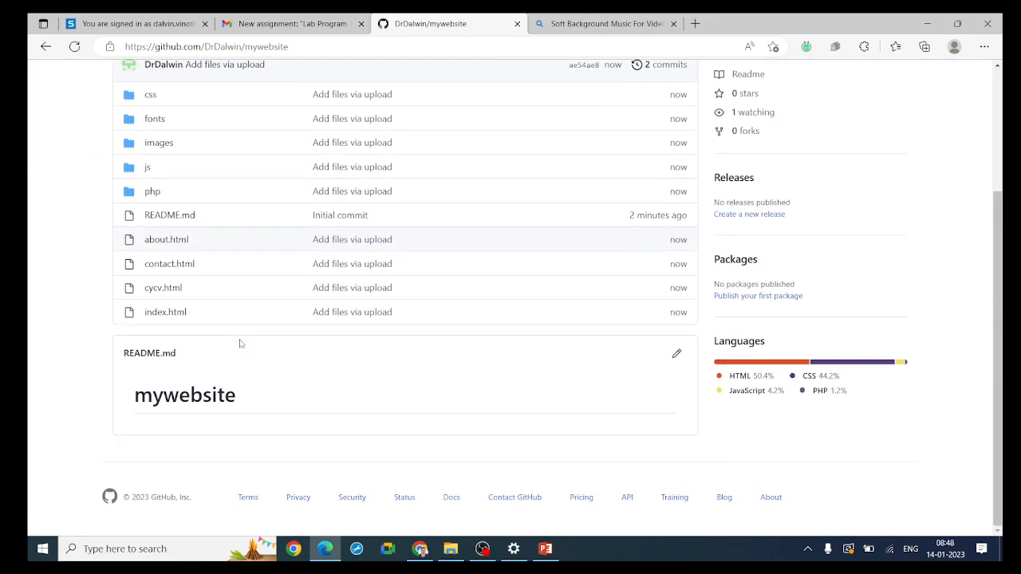
scroll(239, 342, up, 4)
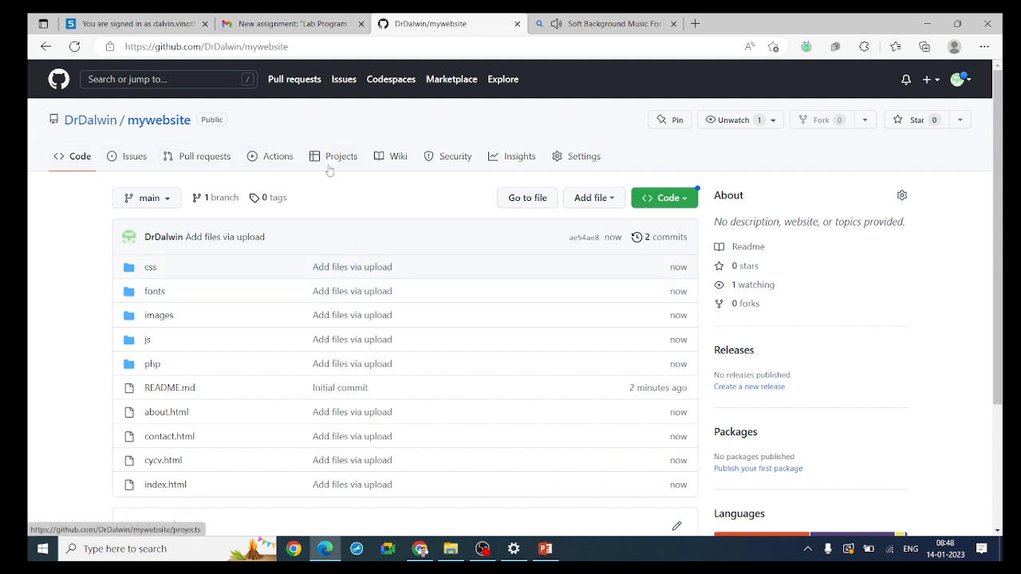
click(583, 159)
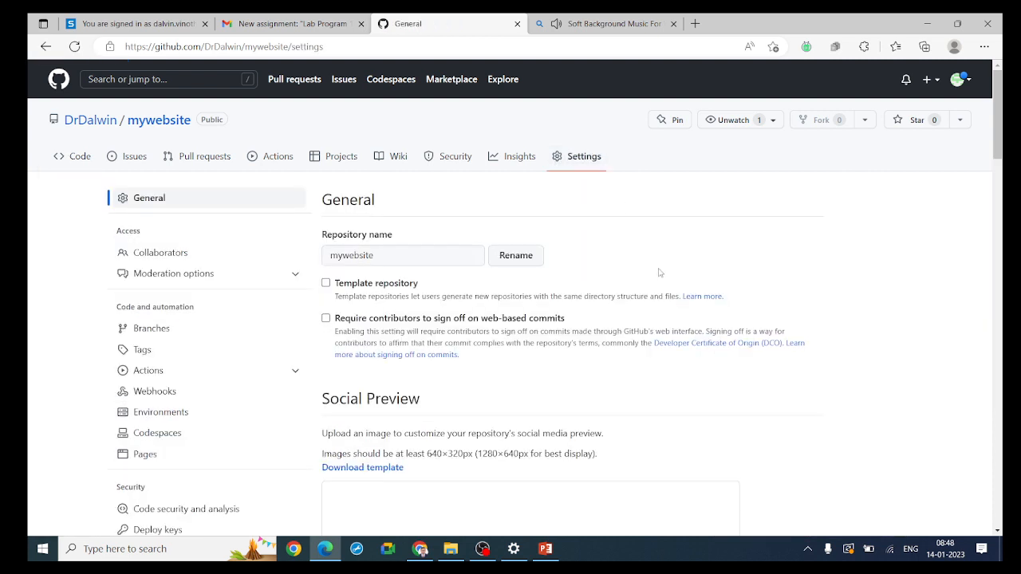
scroll(233, 223, down, 3)
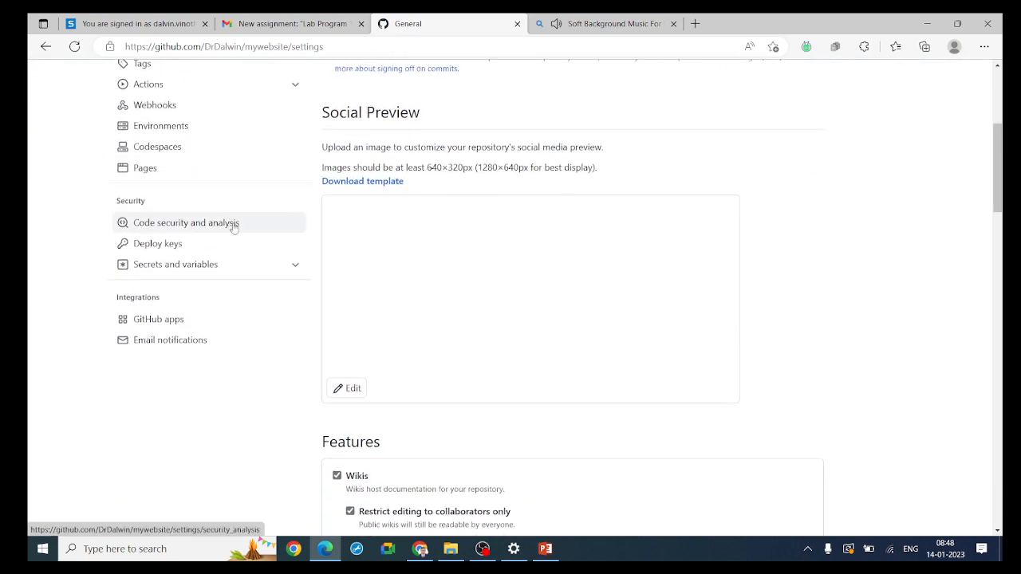
scroll(234, 226, up, 3)
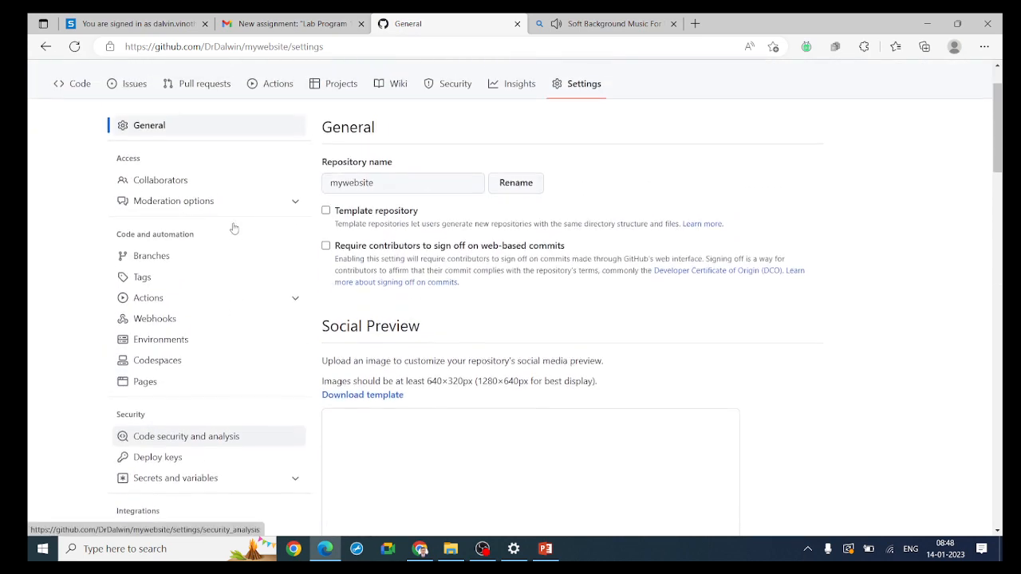
click(152, 386)
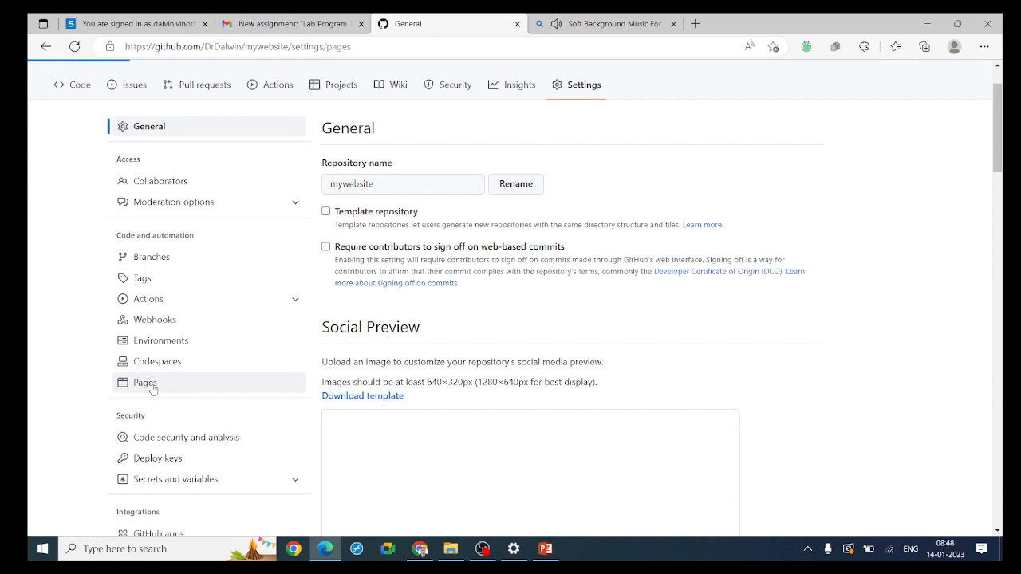
Set GitHub Pages to deploy from the main branch with the / (root) folder and save the source
scroll(732, 316, down, 3)
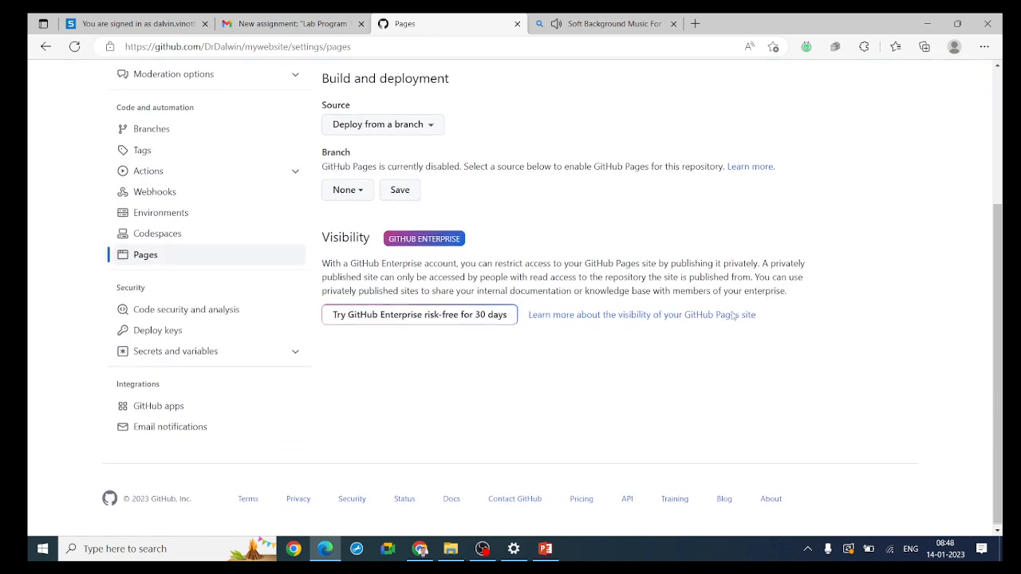
scroll(732, 315, up, 3)
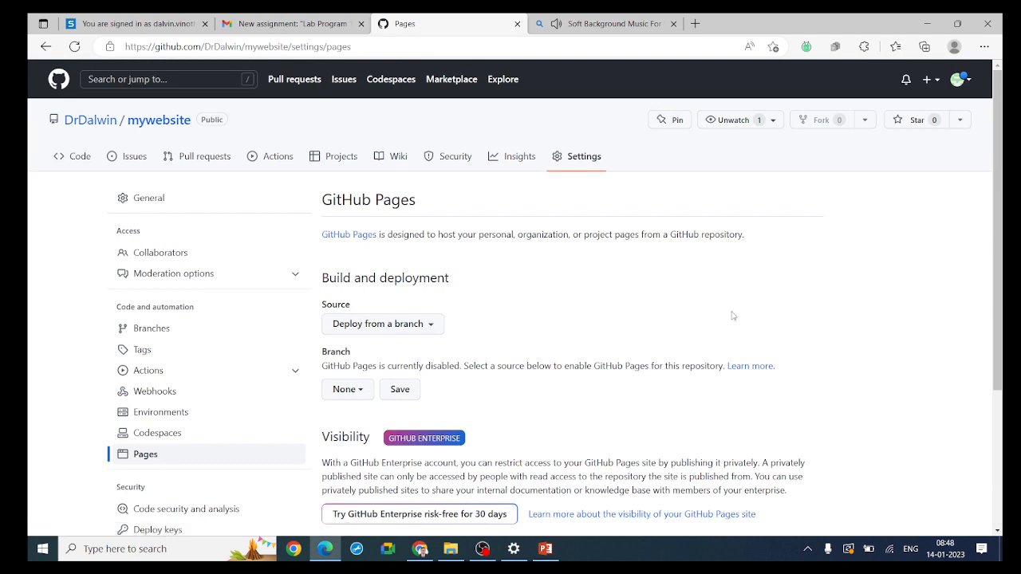
scroll(732, 316, down, 1)
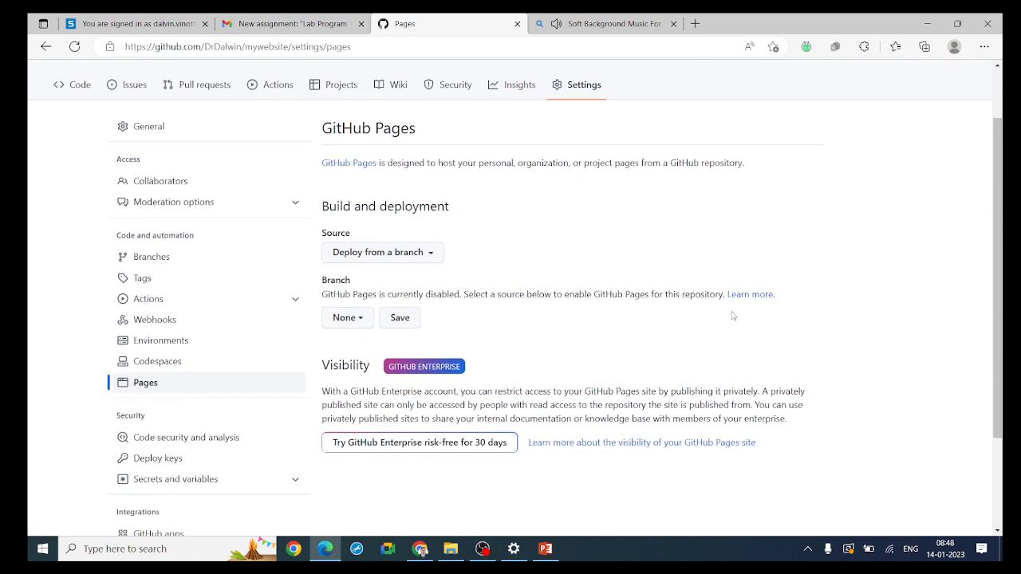
click(359, 318)
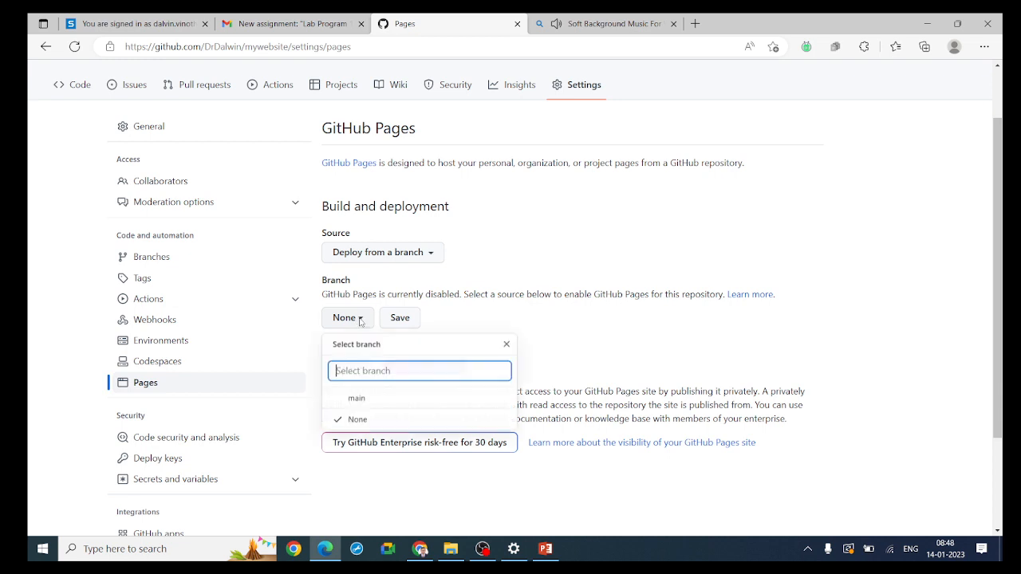
click(357, 398)
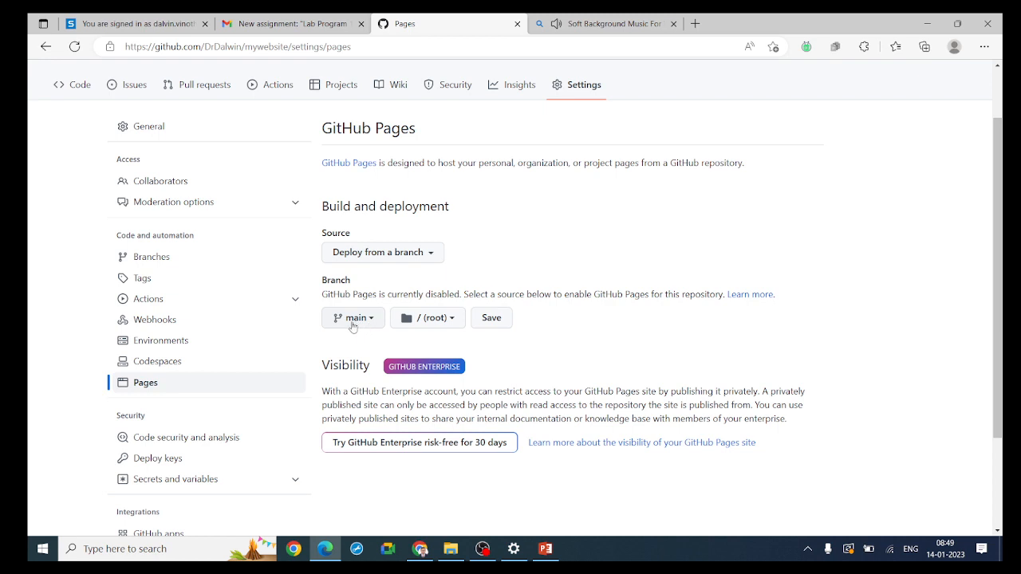
click(493, 320)
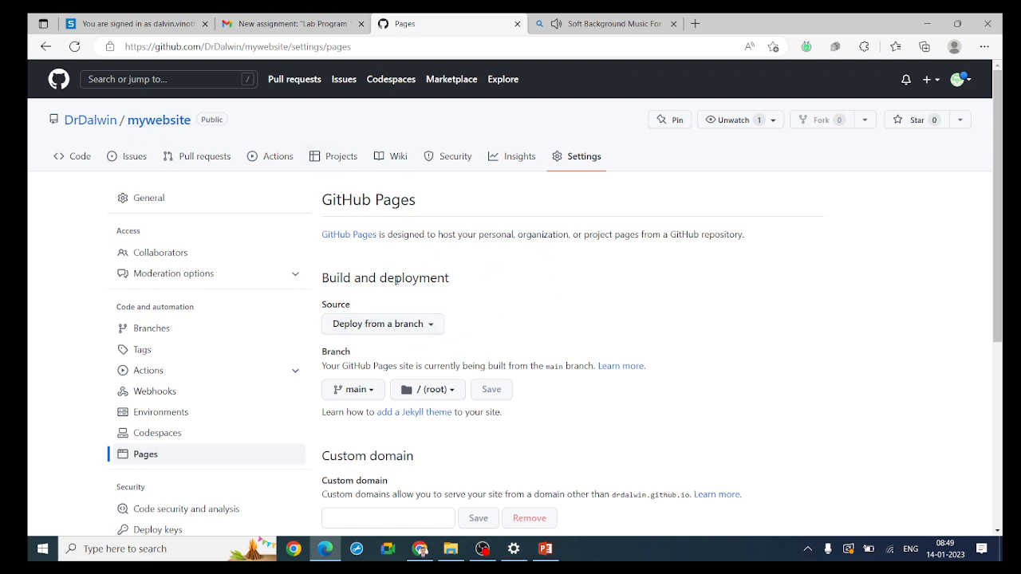
Look over the GitHub Pages settings and reload the page repeatedly until the live site address is shown
scroll(640, 352, down, 4)
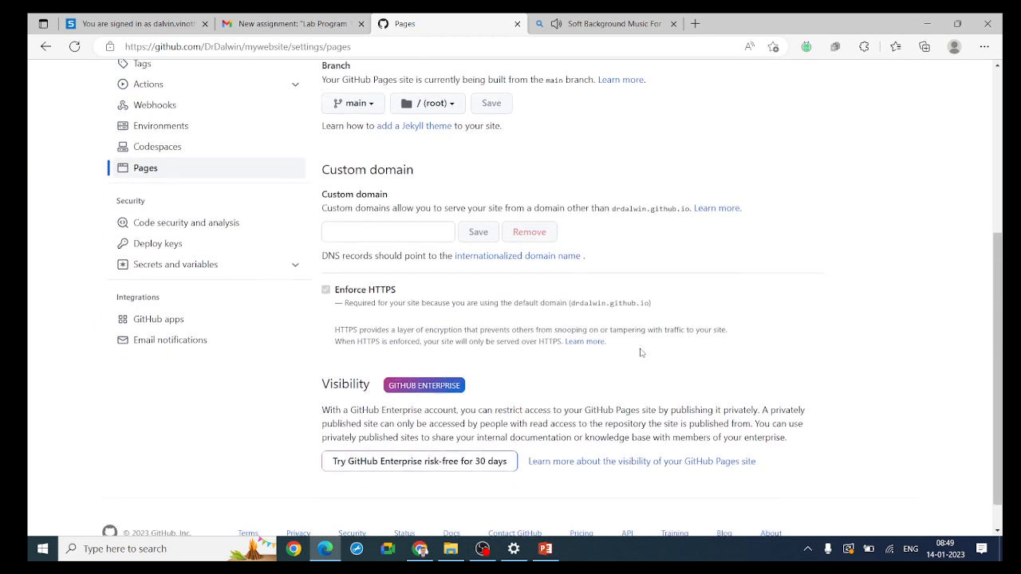
scroll(640, 352, up, 4)
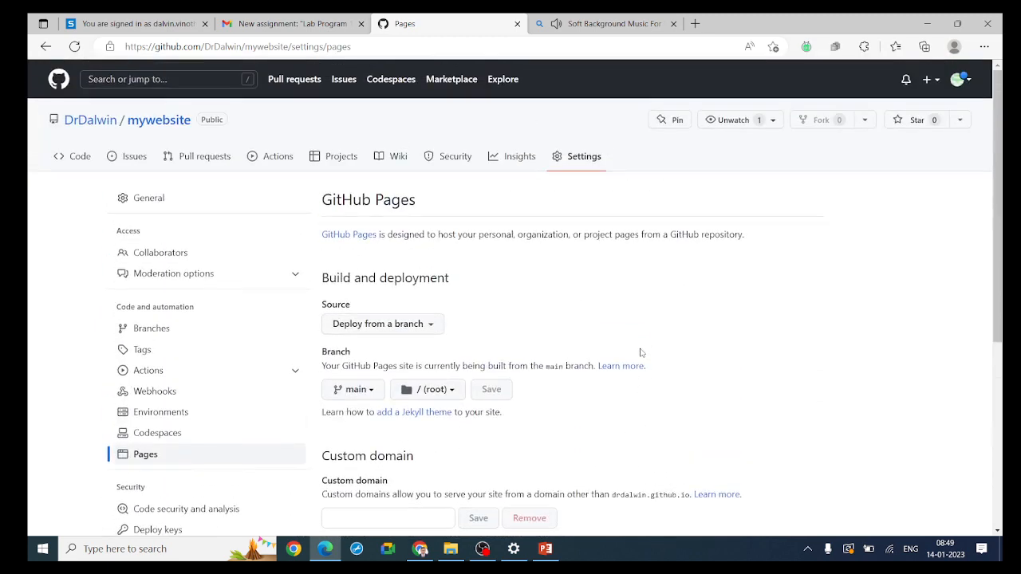
click(74, 46)
click(74, 46)
click(74, 47)
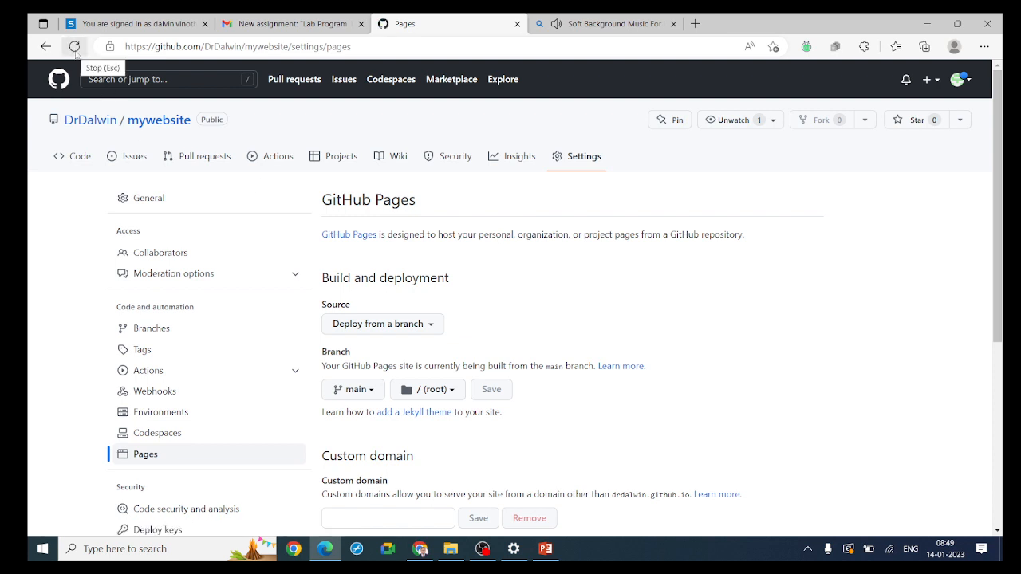
click(75, 50)
click(75, 50)
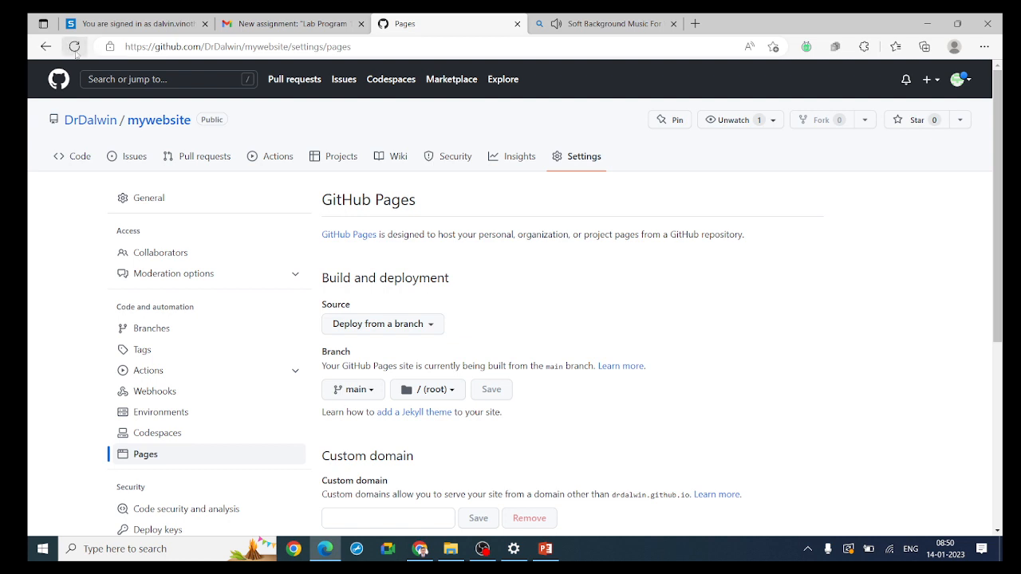
click(75, 50)
click(75, 50)
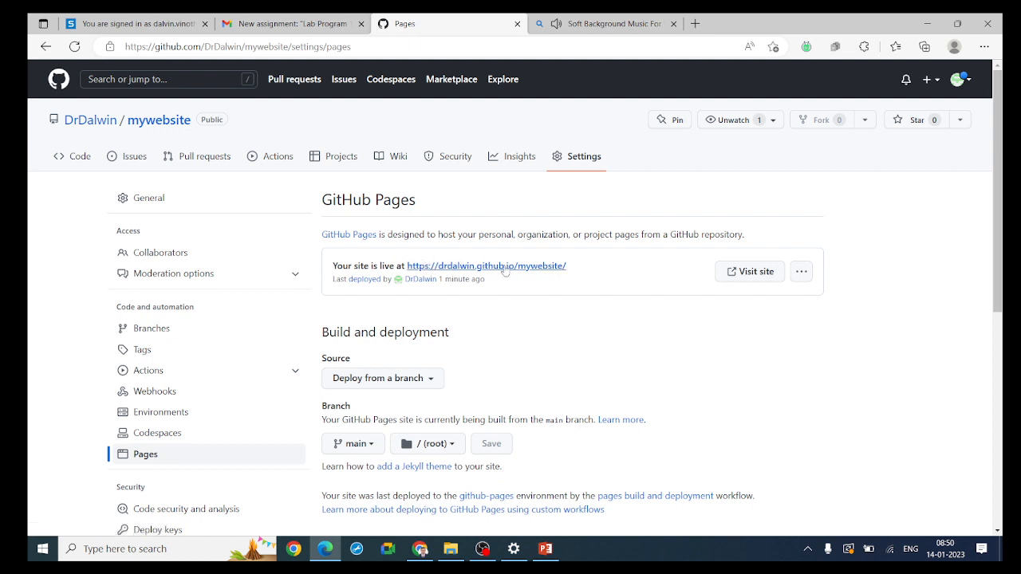
Copy the live site address, open it in a new browser tab and look over the published home page
drag(570, 267, 406, 267)
key(ctrl+c)
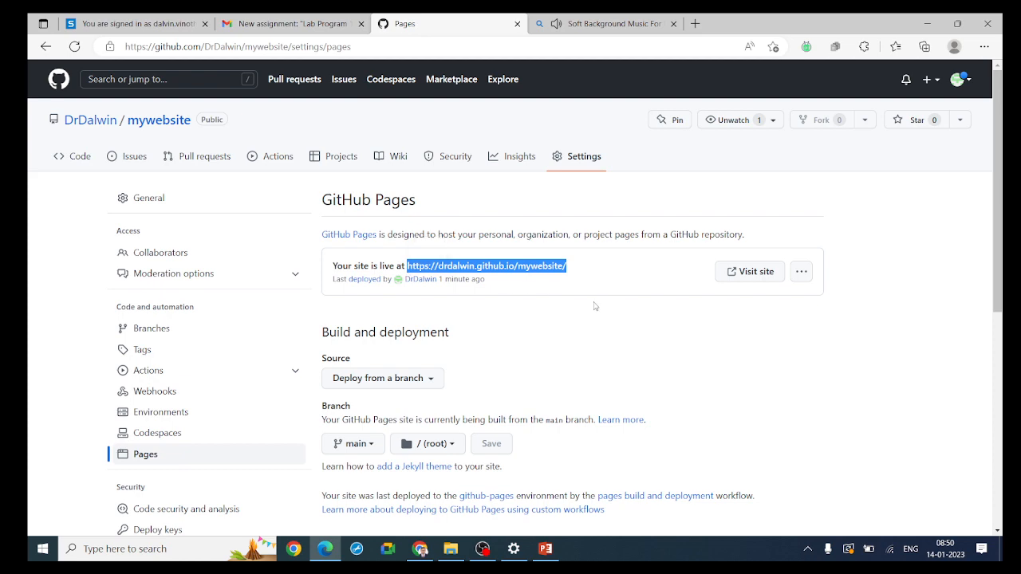
click(692, 23)
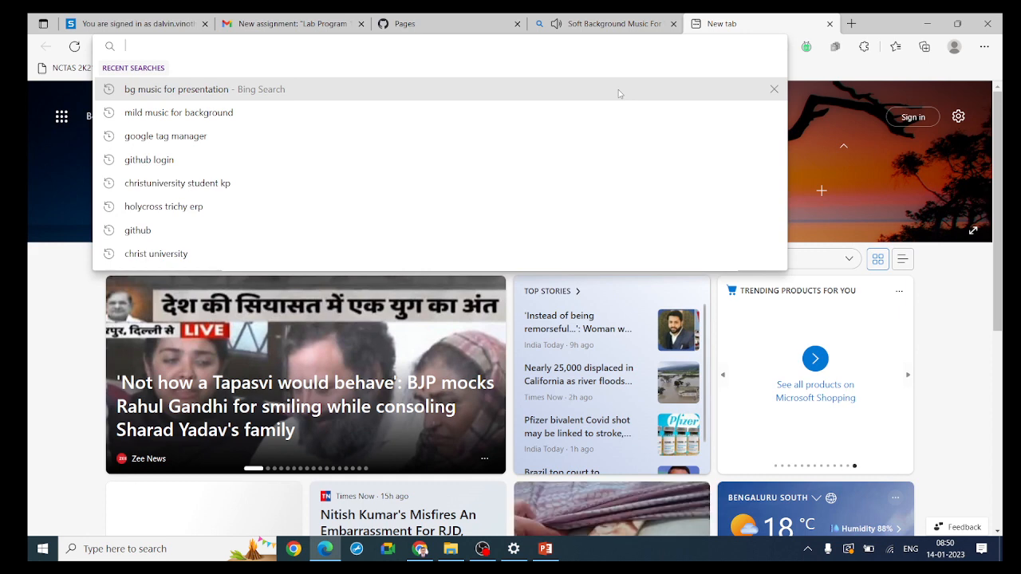
key(ctrl+v)
key(Return)
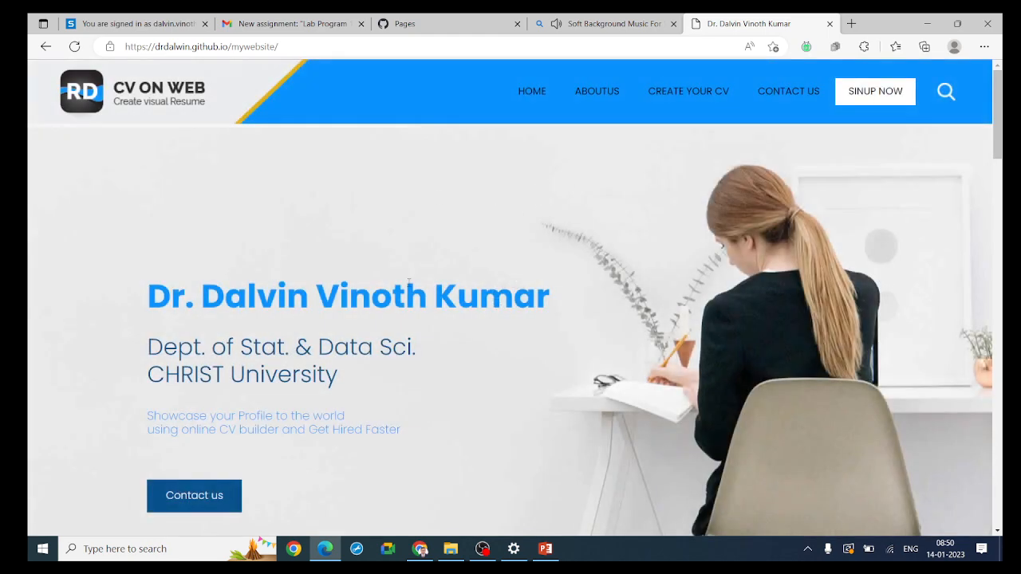
scroll(411, 283, down, 6)
scroll(470, 287, up, 2)
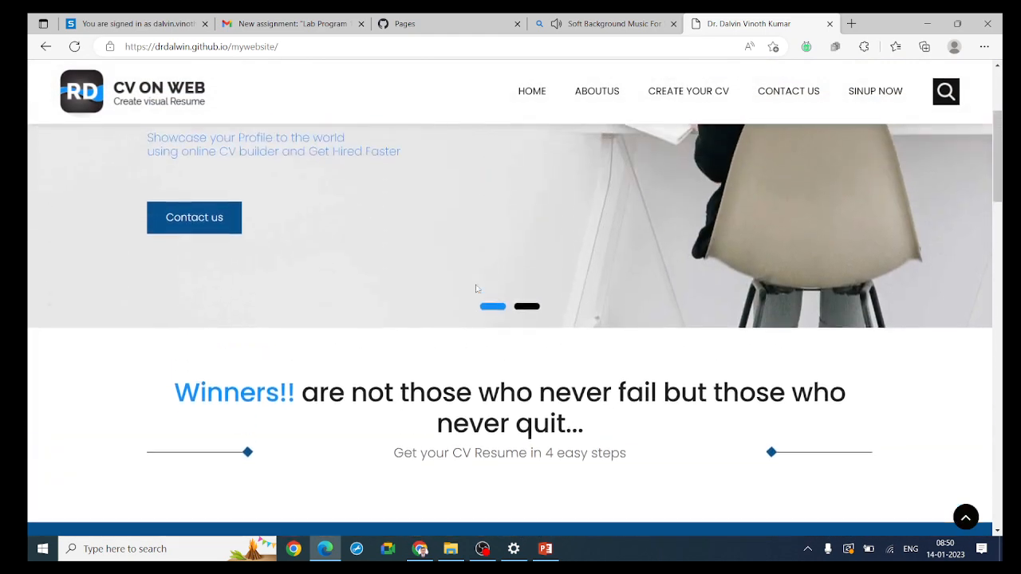
scroll(476, 288, up, 4)
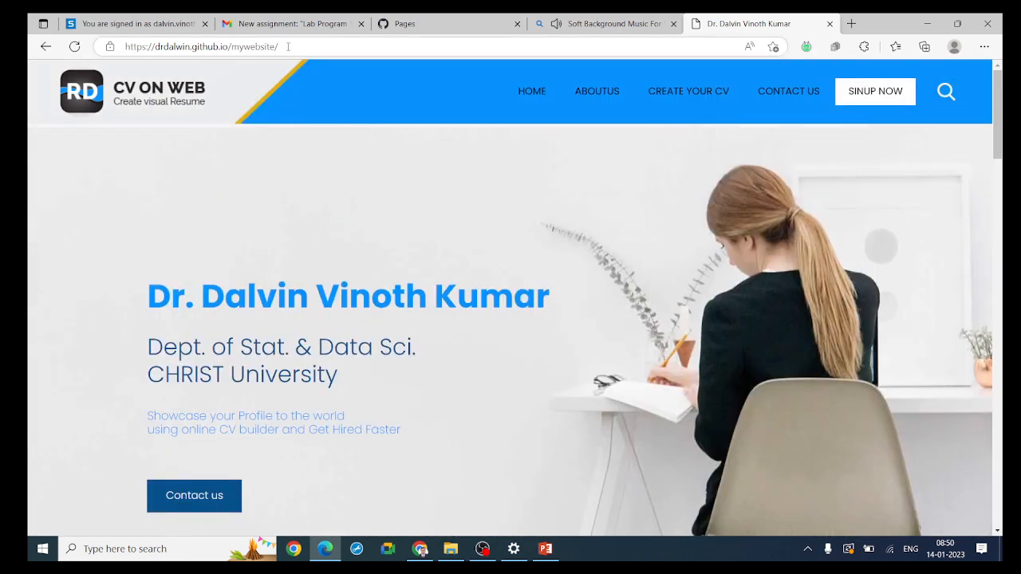